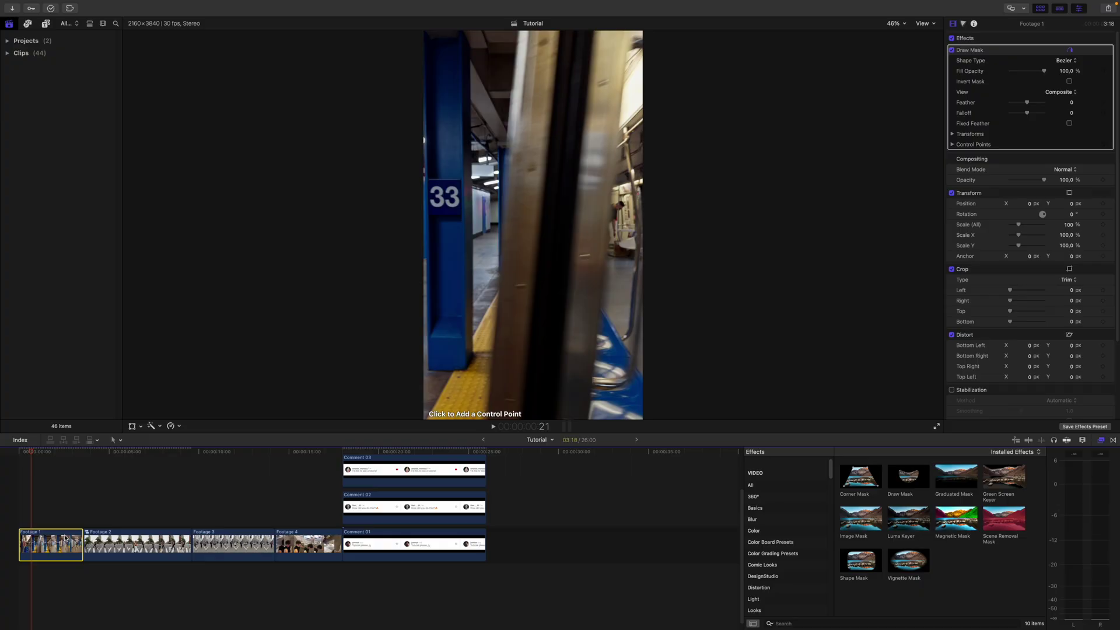
Step: Close the door mask shape, expand its Transforms and Control Points, and set a starting keyframe
{"action": "left_click", "coordinate": [493, 360]}
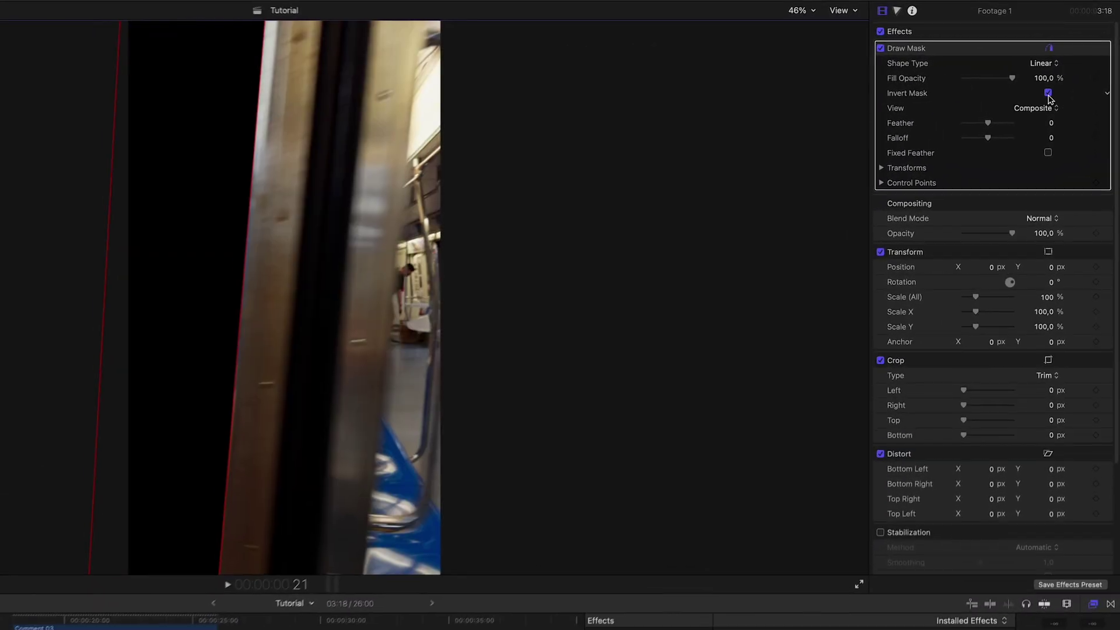
{"action": "left_click", "coordinate": [883, 170]}
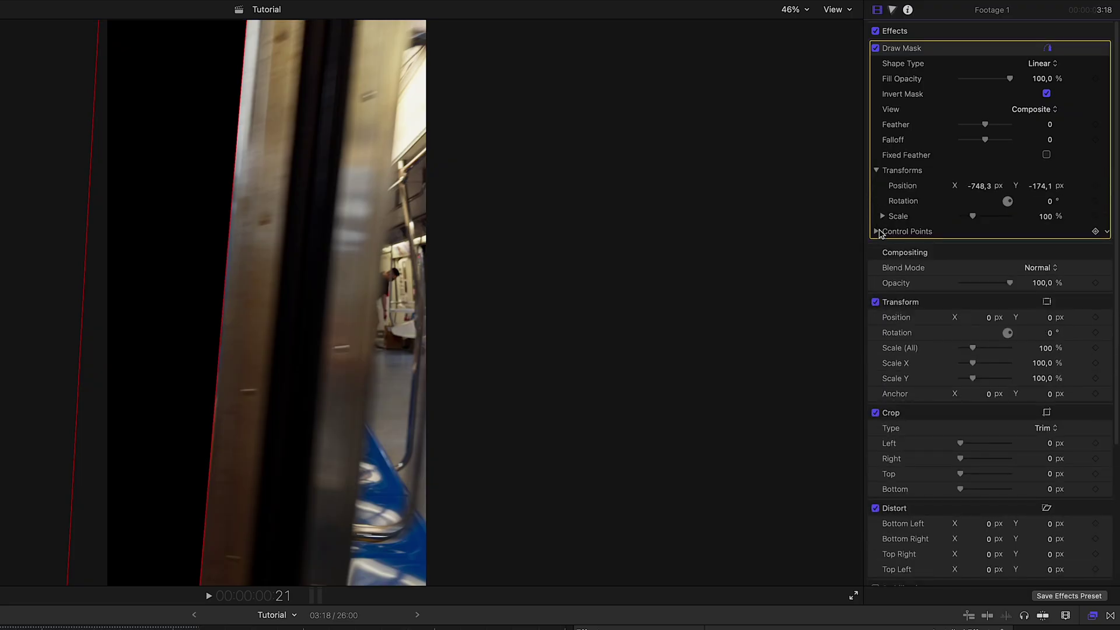
{"action": "left_click", "coordinate": [877, 231]}
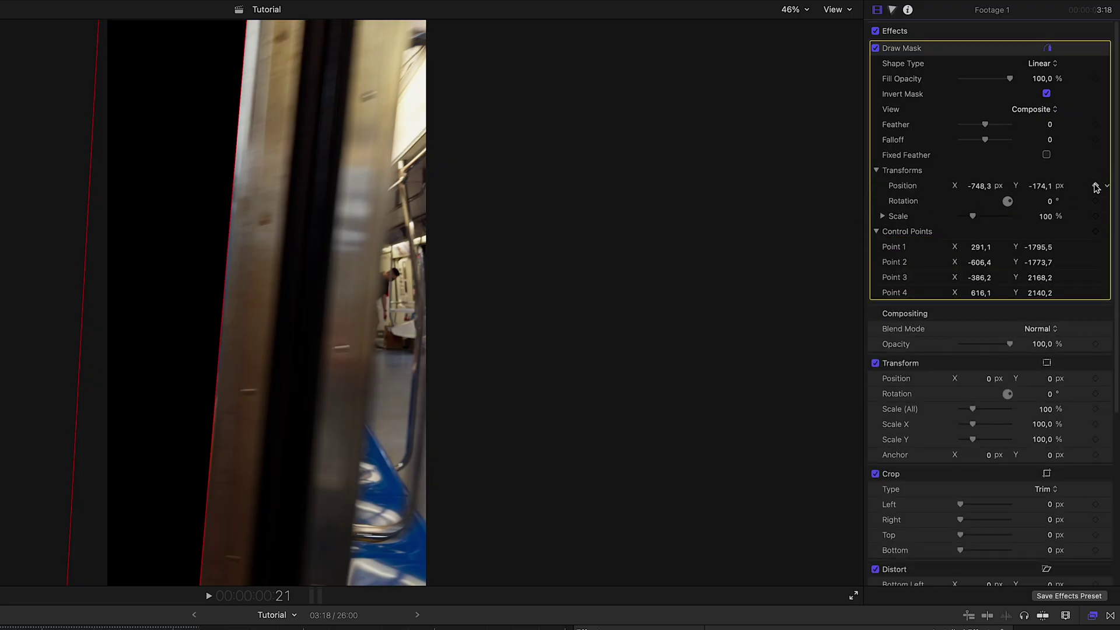
{"action": "left_click", "coordinate": [1094, 216]}
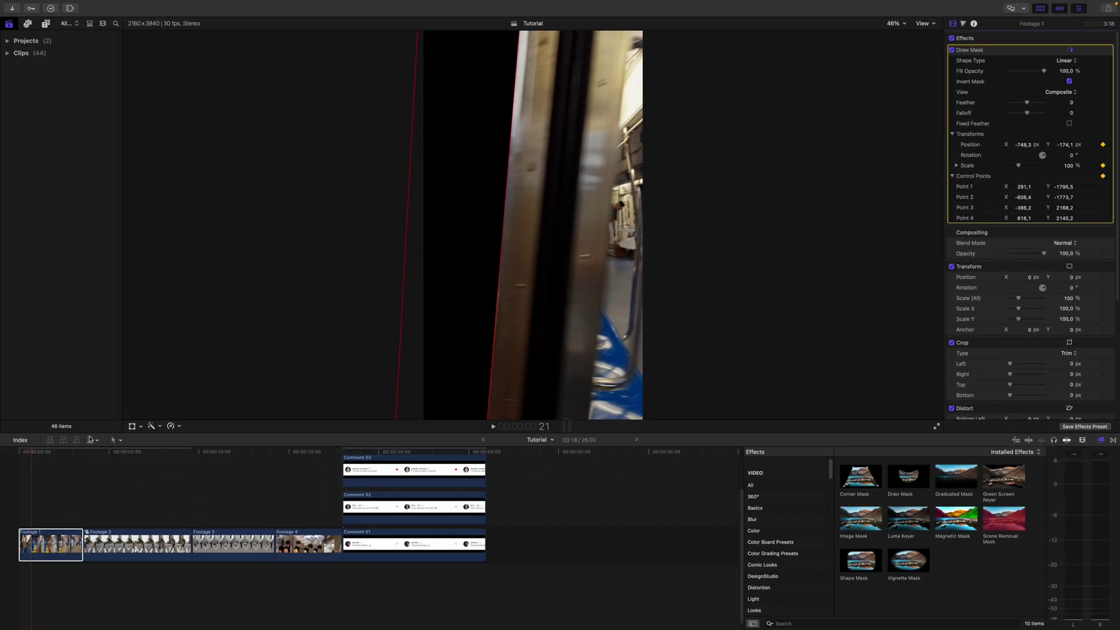
Step: Move the mask edge to follow the sliding door, advancing frame by frame
{"action": "left_click", "coordinate": [33, 453]}
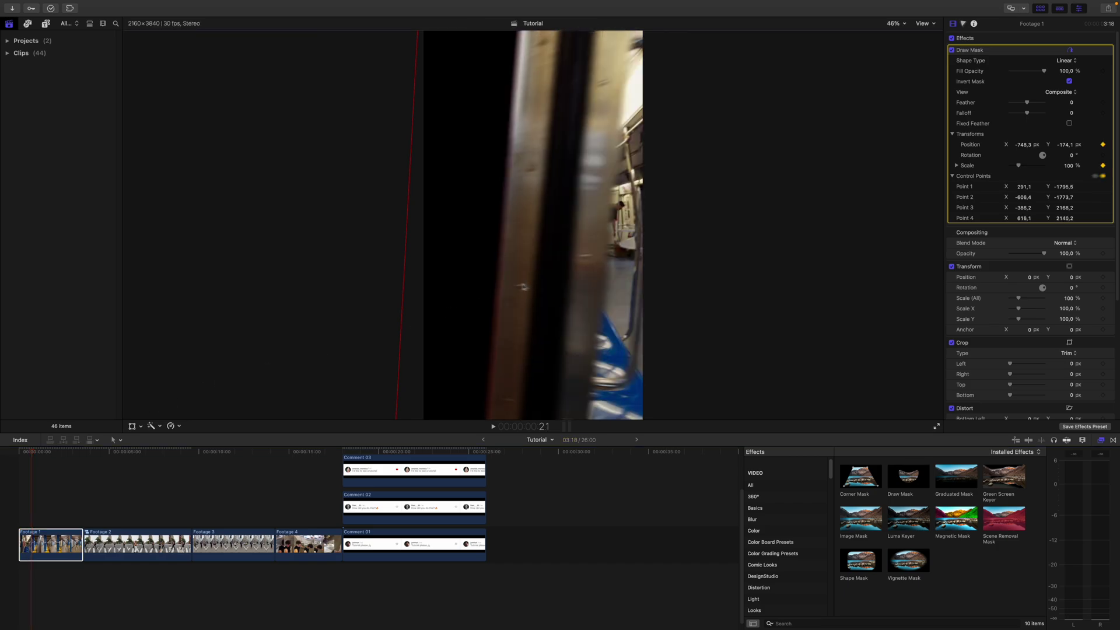
{"action": "mouse_move", "coordinate": [475, 304]}
{"action": "left_mouse_down"}
{"action": "mouse_move", "coordinate": [515, 280]}
{"action": "mouse_move", "coordinate": [662, 291]}
{"action": "left_mouse_up"}
{"action": "key", "text": "Right"}
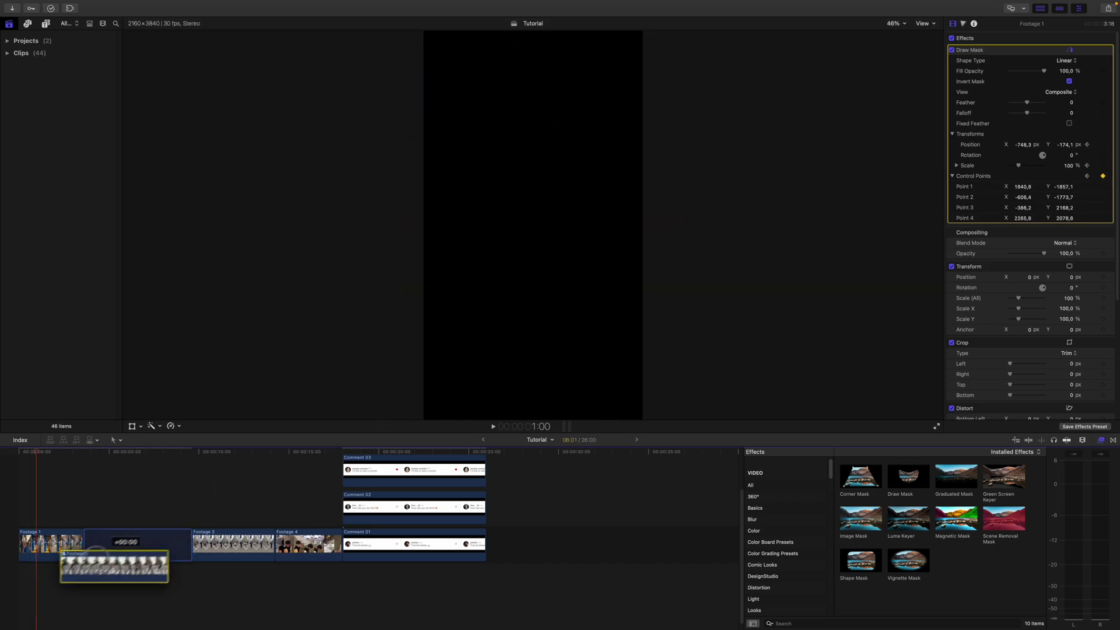
Step: Connect Footage 2 beneath the masked Footage 1 clip and play the door transition
{"action": "left_click_drag", "start_coordinate": [140, 528], "coordinate": [75, 565]}
{"action": "left_click", "coordinate": [15, 452]}
{"action": "key", "text": "space"}
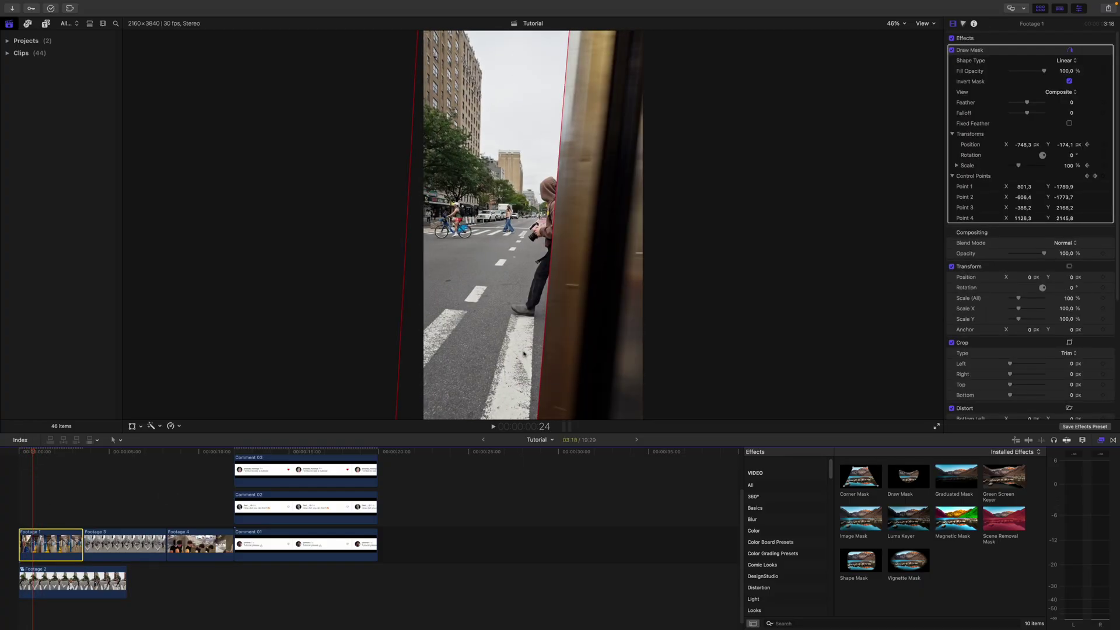
Step: Set the mask to 87 feather and 68 falloff, then make Footage 2 compound clip Tutorial Clip 1
{"action": "left_click_drag", "start_coordinate": [1027, 103], "coordinate": [1035, 103]}
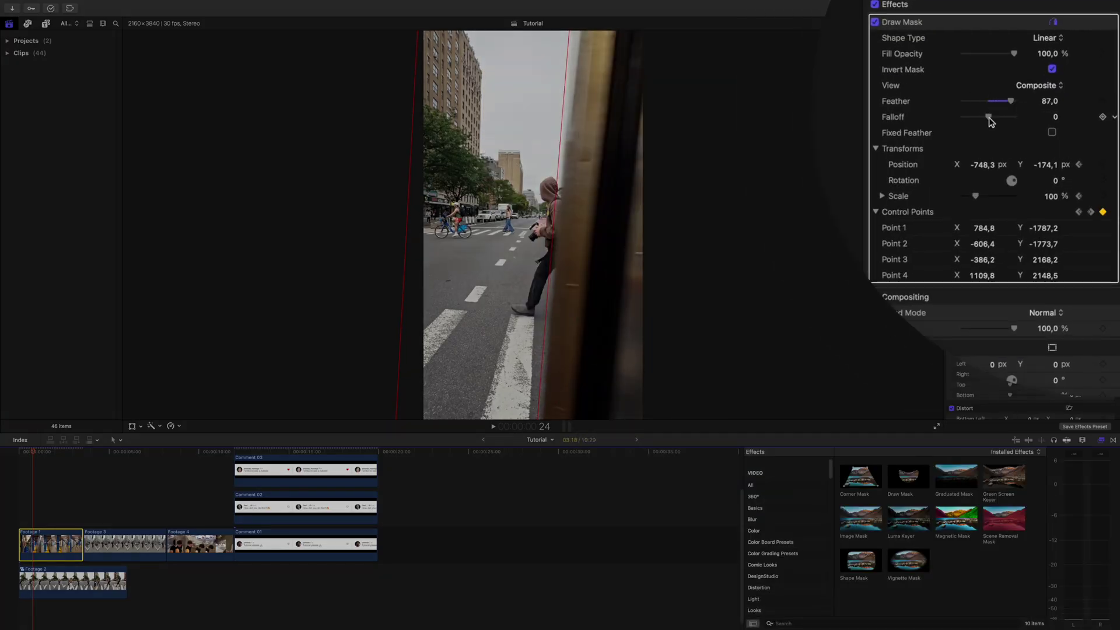
{"action": "left_click", "coordinate": [19, 452]}
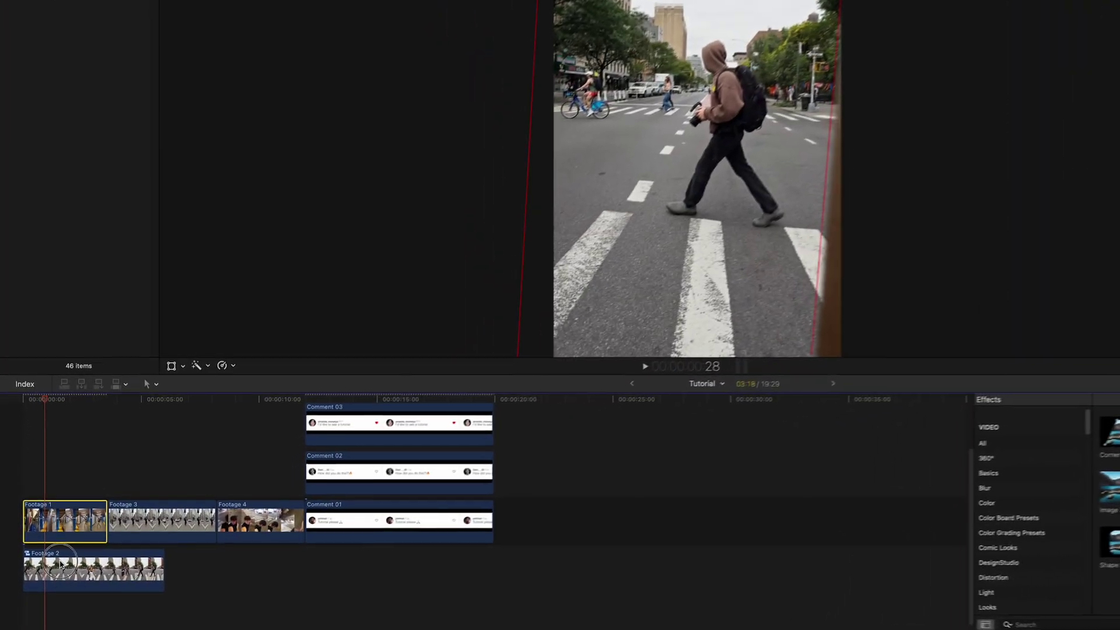
{"action": "right_click", "coordinate": [49, 575]}
{"action": "left_click", "coordinate": [170, 329]}
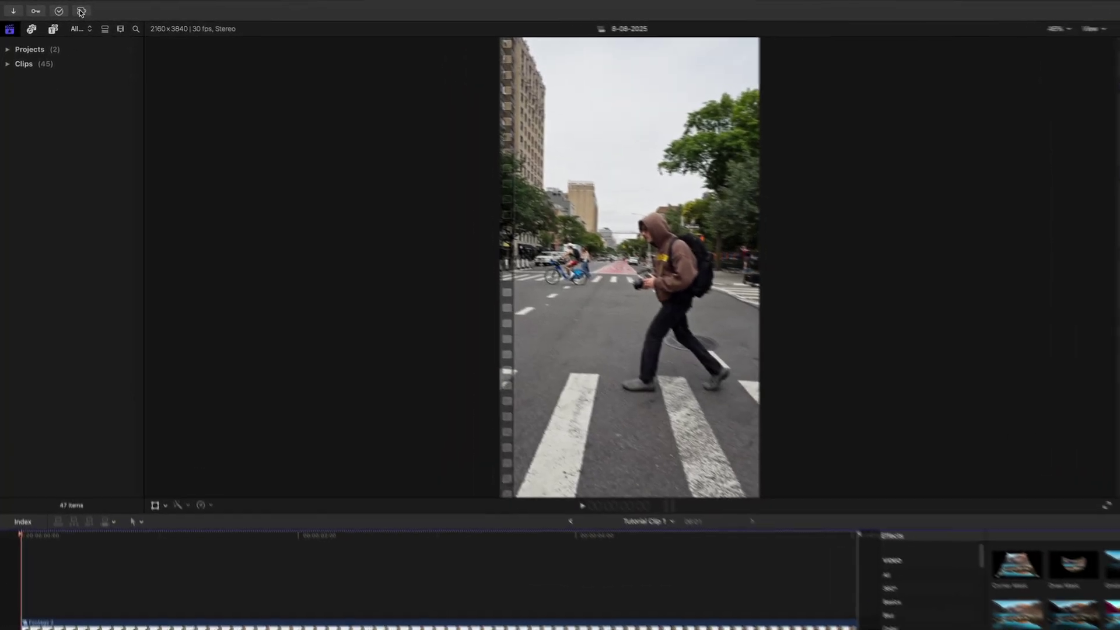
Step: Apply mRotoAI from mExtension's mSoftware collection to Footage 2, then close the browser
{"action": "left_click", "coordinate": [86, 12]}
{"action": "left_click", "coordinate": [124, 83]}
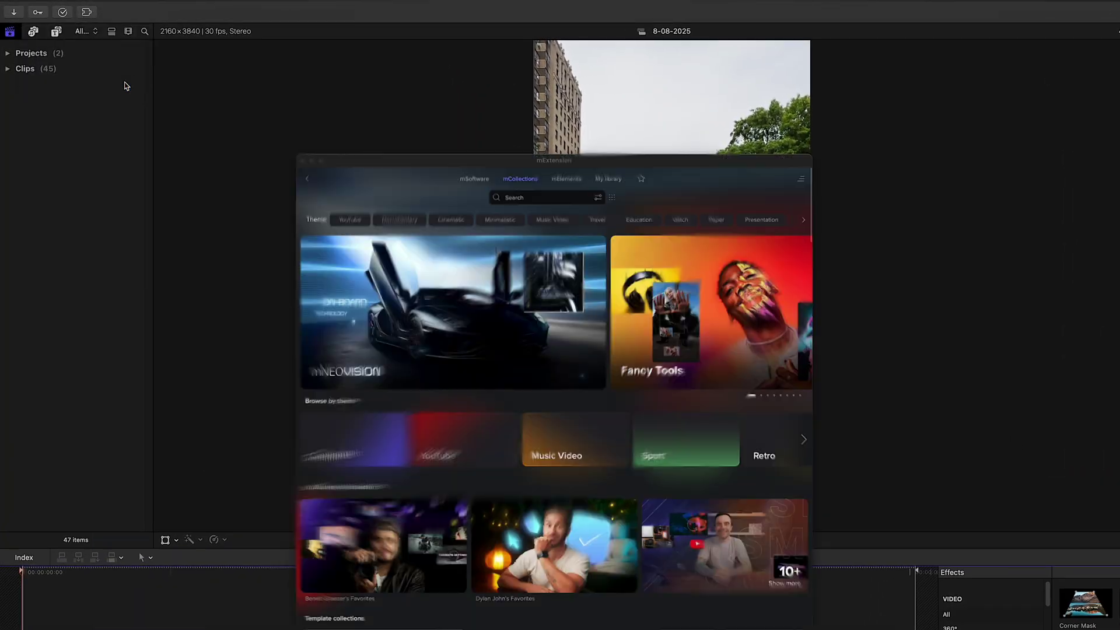
{"action": "left_click", "coordinate": [583, 55]}
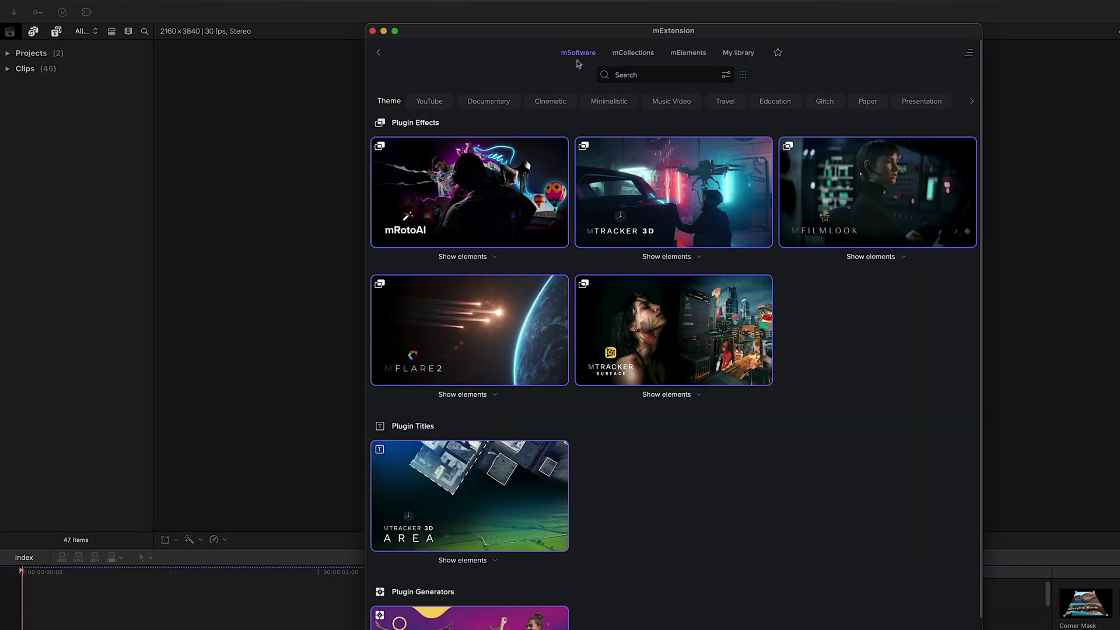
{"action": "left_click", "coordinate": [494, 169]}
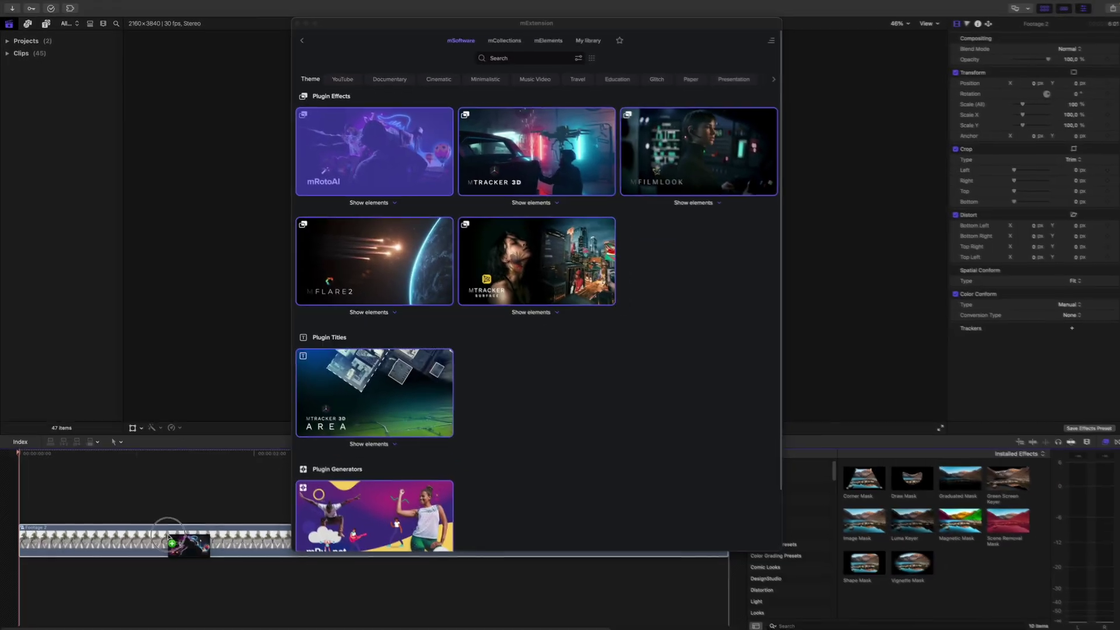
{"action": "left_click", "coordinate": [296, 22]}
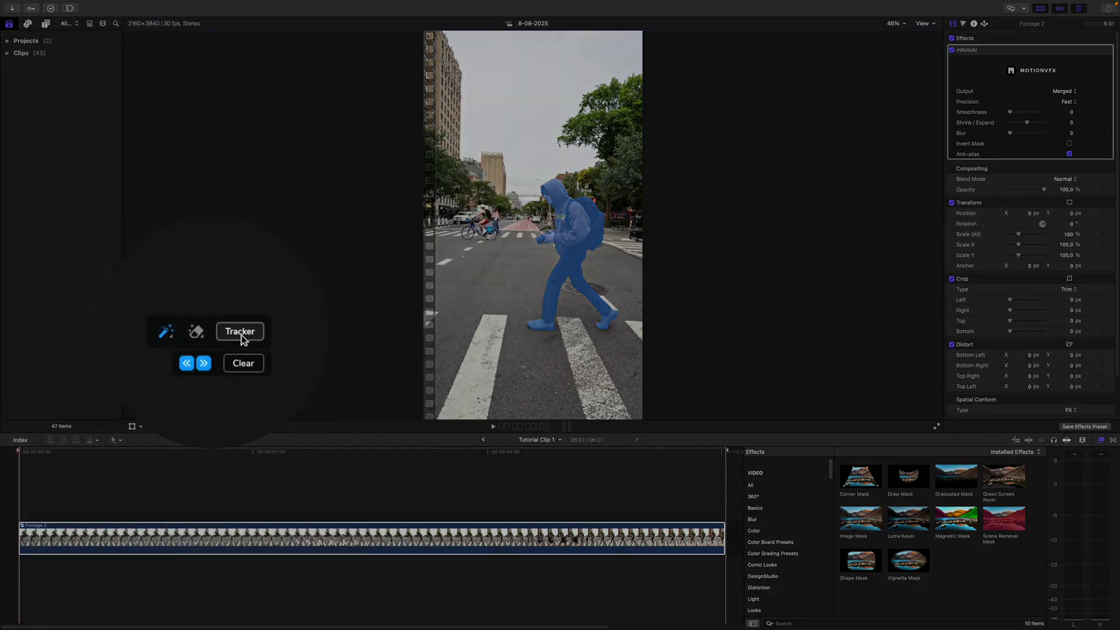
Step: Track the walking man with mRotoAI, output Masked Video, and invert it to a black silhouette
{"action": "left_click", "coordinate": [203, 363]}
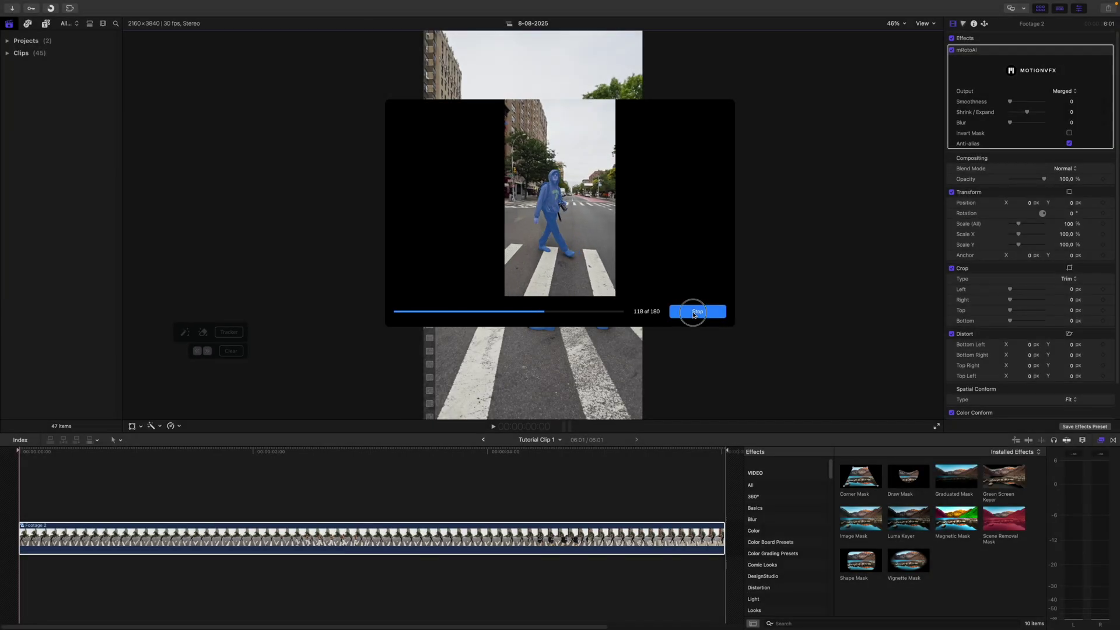
{"action": "left_click", "coordinate": [694, 315]}
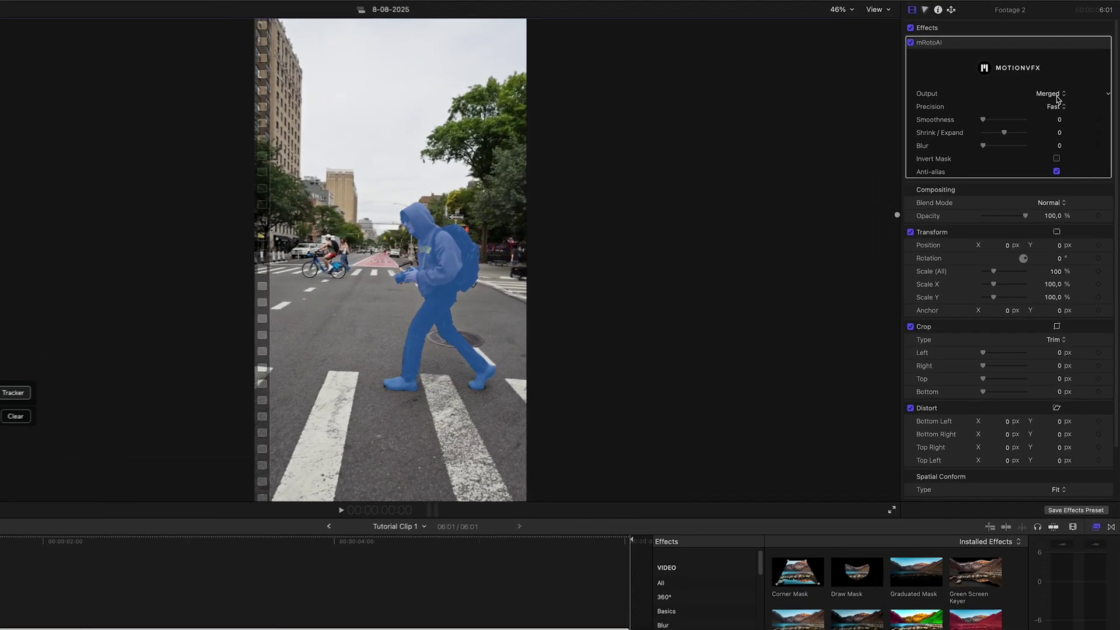
{"action": "left_click", "coordinate": [1068, 91]}
{"action": "left_click", "coordinate": [1070, 111]}
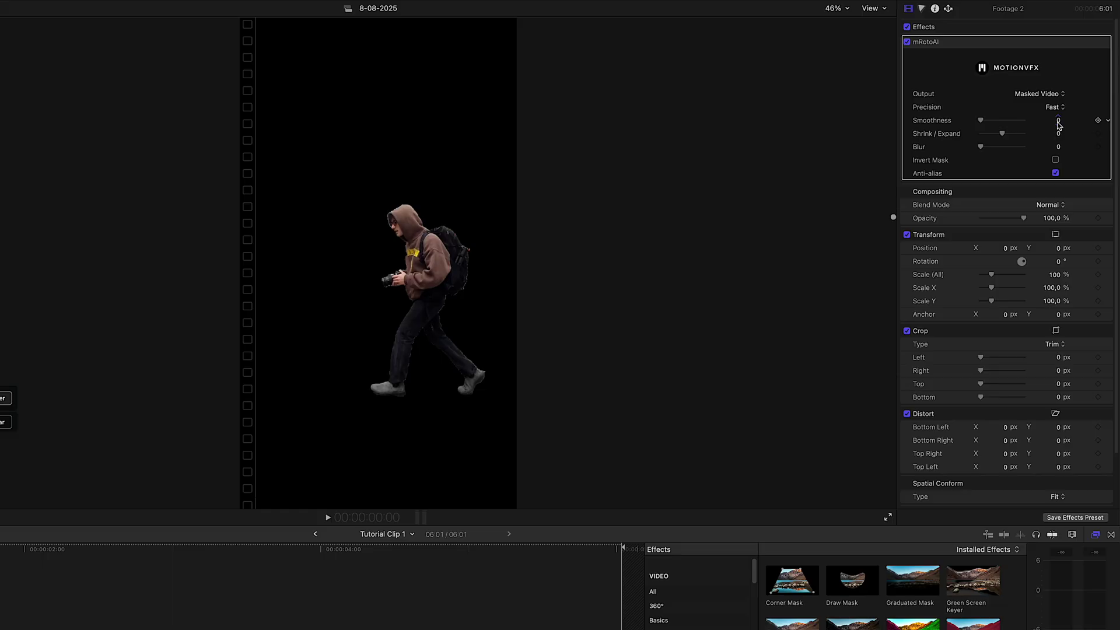
{"action": "left_click", "coordinate": [1055, 160]}
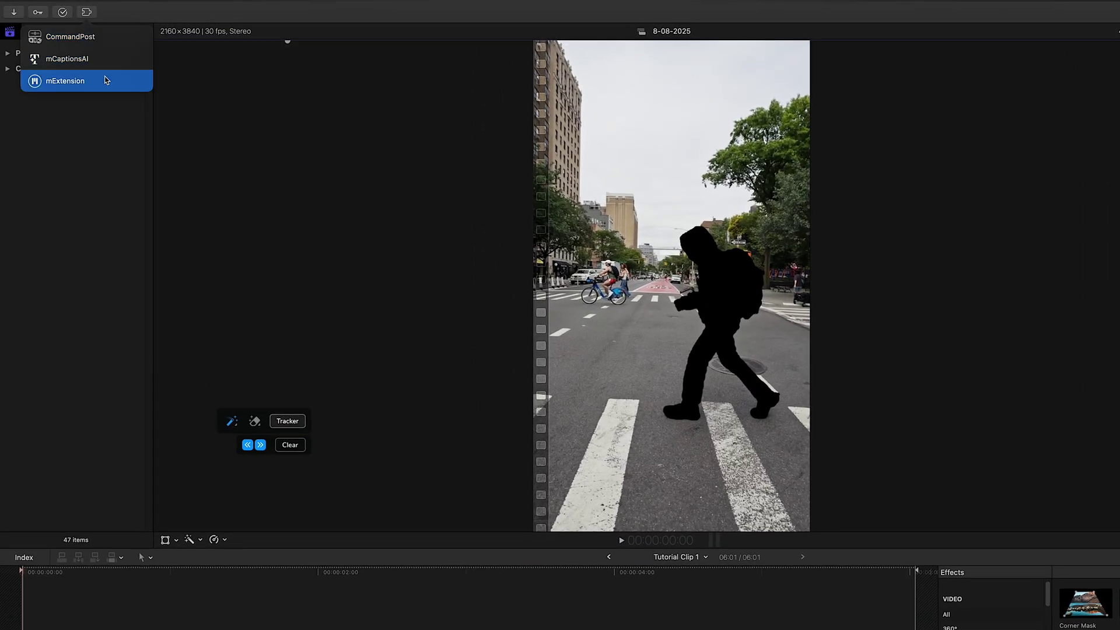
{"action": "left_click", "coordinate": [106, 80]}
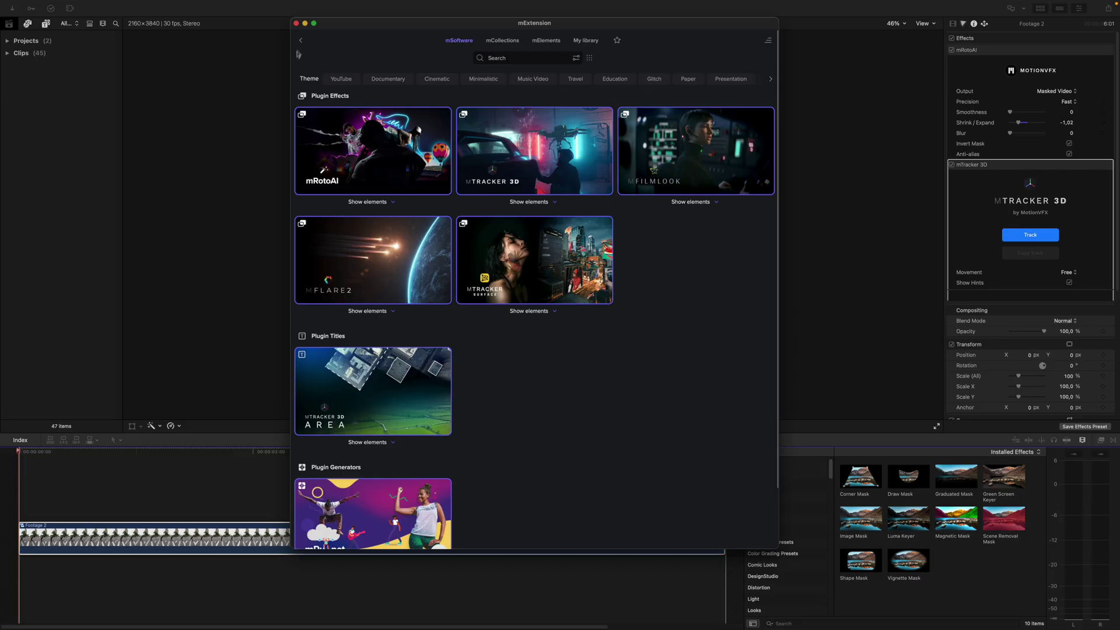
Step: Blade the clip at 3:24, delete the remainder, and track camera motion with mTracker 3D
{"action": "left_click", "coordinate": [296, 23]}
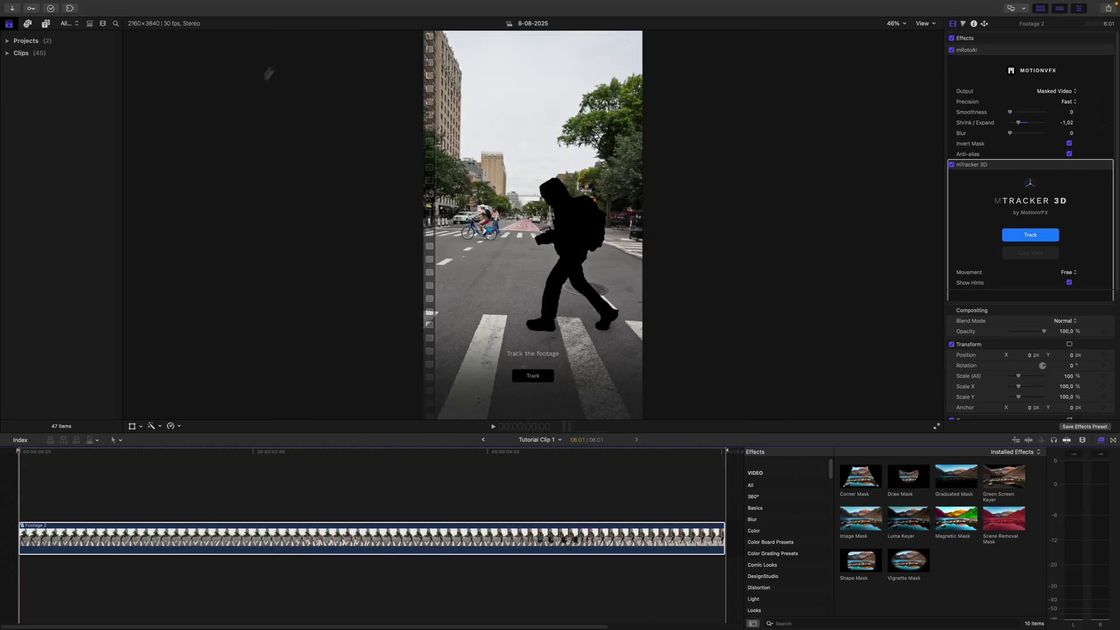
{"action": "key", "text": "super+b"}
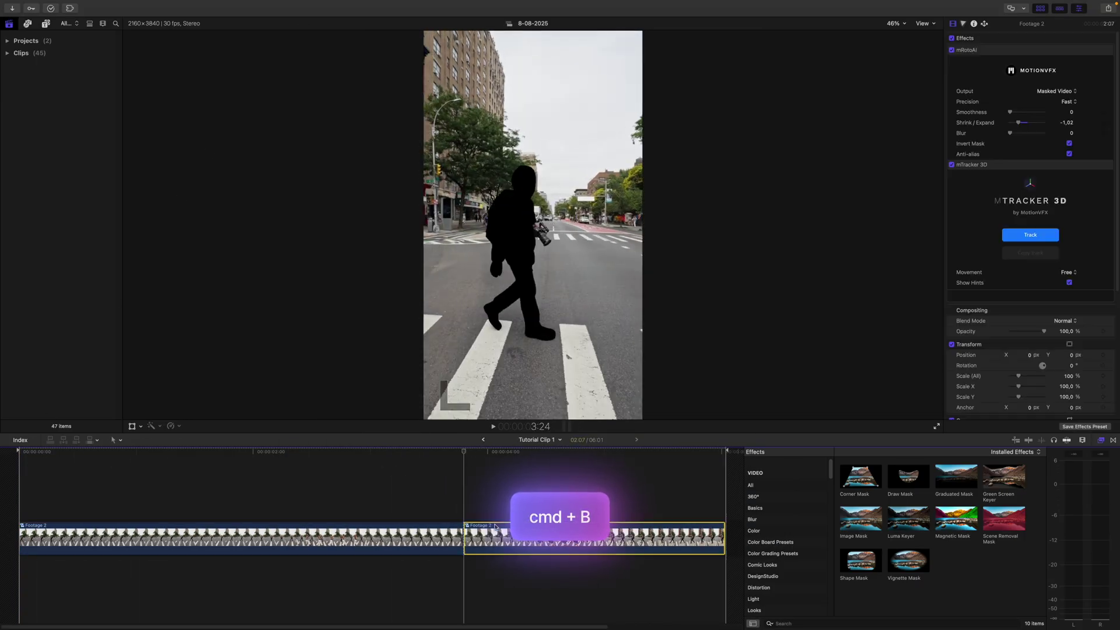
{"action": "key", "text": "Delete"}
{"action": "left_click", "coordinate": [1026, 234]}
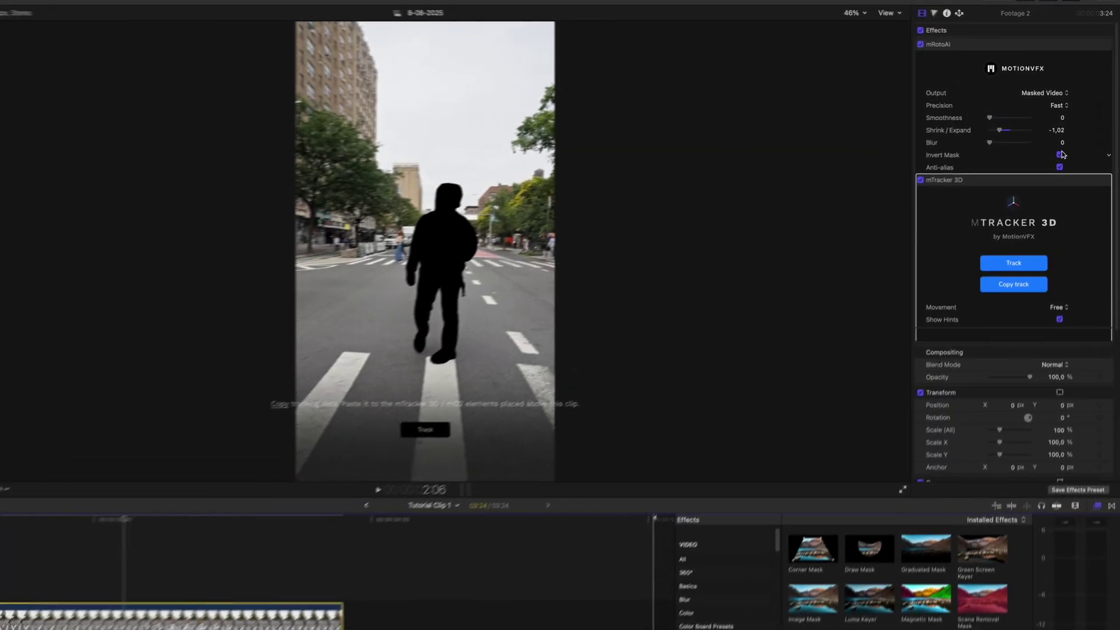
Step: Uninvert the mask, reset shrink to zero, and duplicate the clip, removing mRotoAI from the lower copy
{"action": "left_click", "coordinate": [1056, 159]}
{"action": "left_click", "coordinate": [1057, 133]}
{"action": "type", "text": "0"}
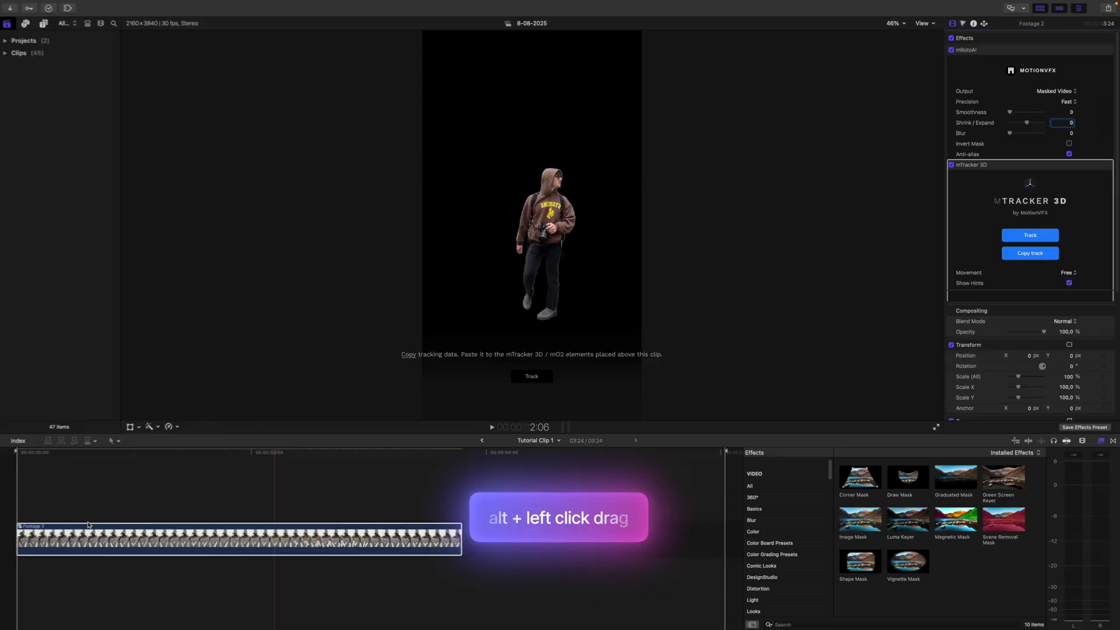
{"action": "left_click_drag", "start_coordinate": [75, 536], "coordinate": [75, 494], "text": "alt"}
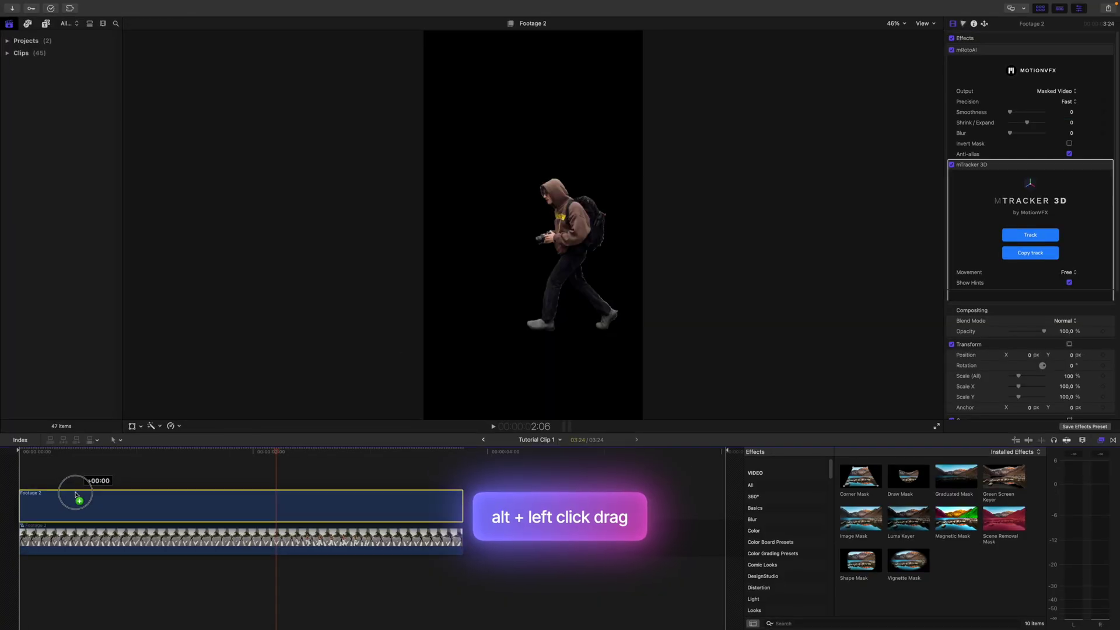
{"action": "left_click", "coordinate": [1027, 51]}
{"action": "key", "text": "Delete"}
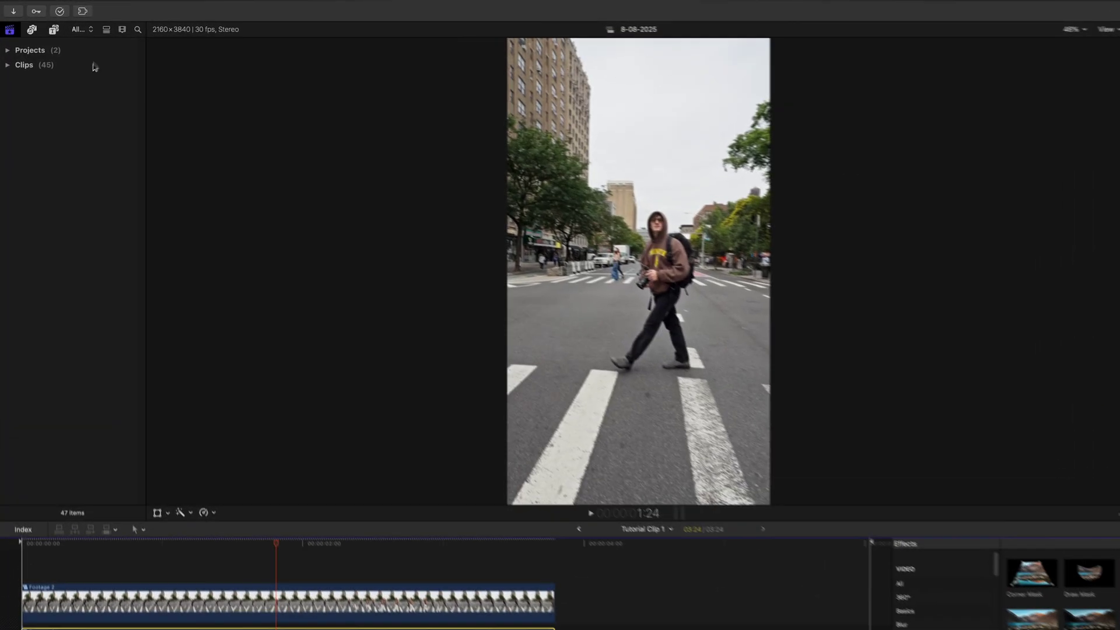
Step: Add the Drop Zone Basic title from mExtension between the two Footage 2 copies
{"action": "left_click", "coordinate": [69, 8]}
{"action": "left_click", "coordinate": [99, 78]}
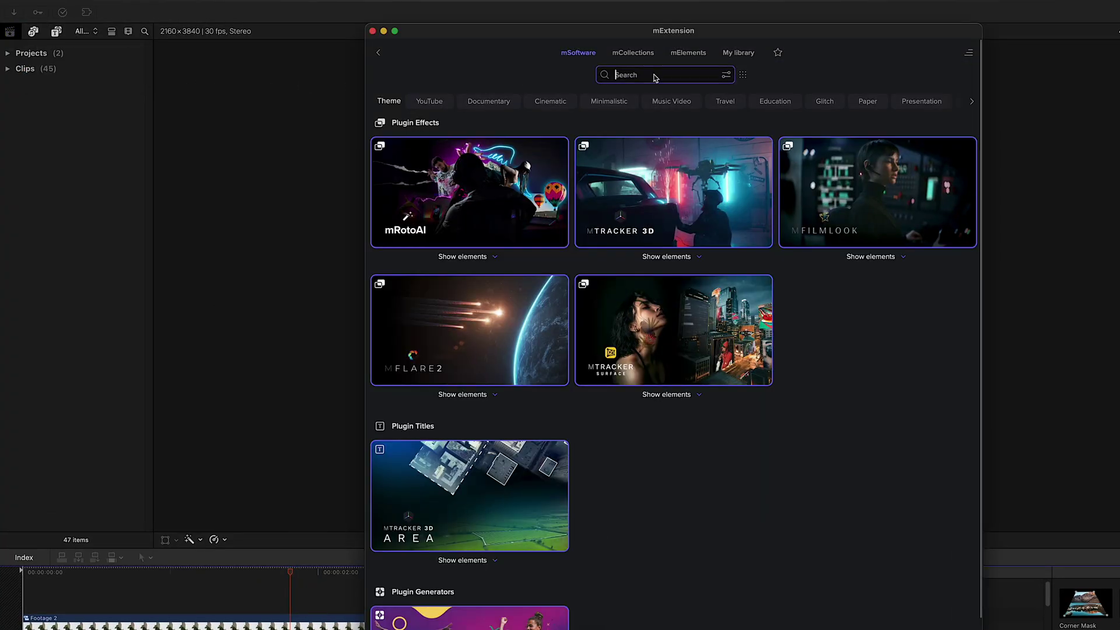
{"action": "type", "text": "Basic Drop Zone"}
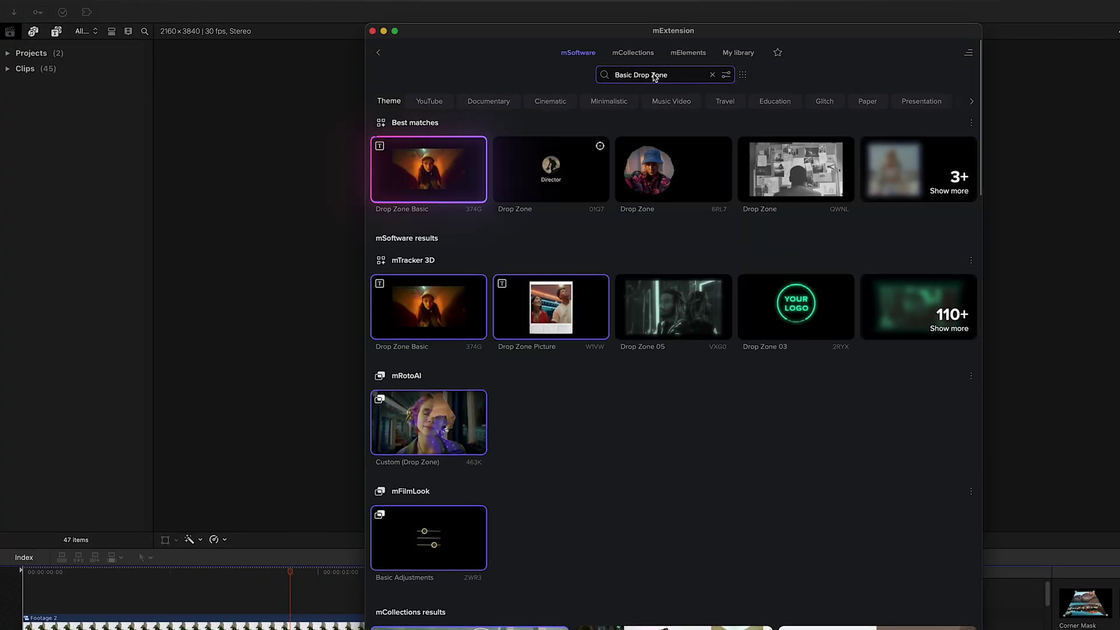
{"action": "left_click_drag", "start_coordinate": [429, 169], "coordinate": [59, 518]}
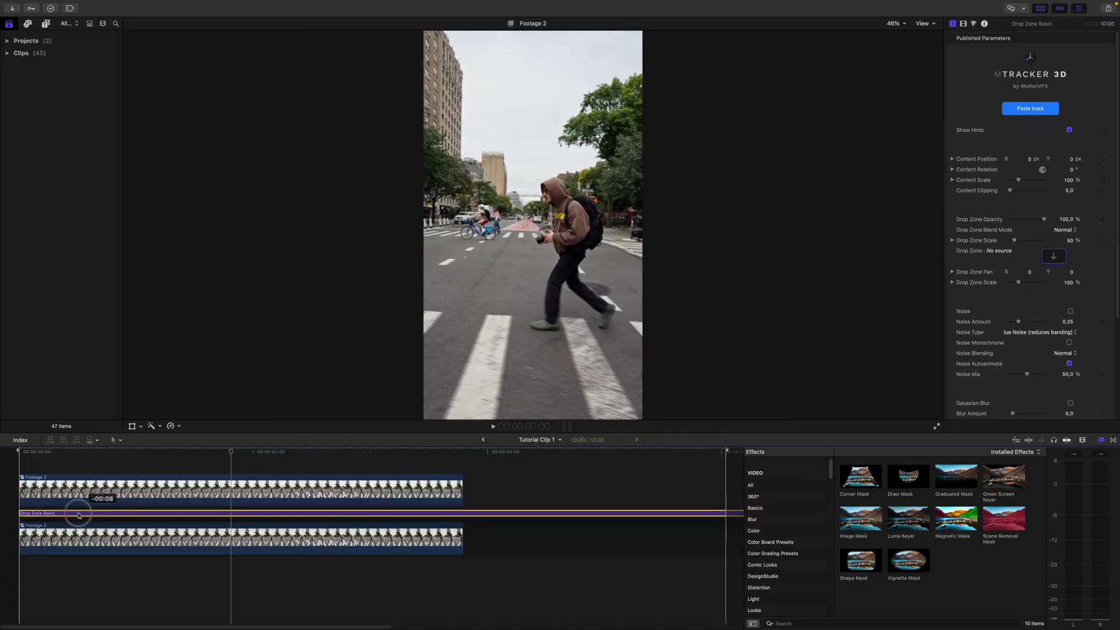
Step: Move the Drop Zone Basic title to the start and trim it at the footage end
{"action": "left_click_drag", "start_coordinate": [113, 514], "coordinate": [79, 516]}
{"action": "left_click", "coordinate": [463, 452]}
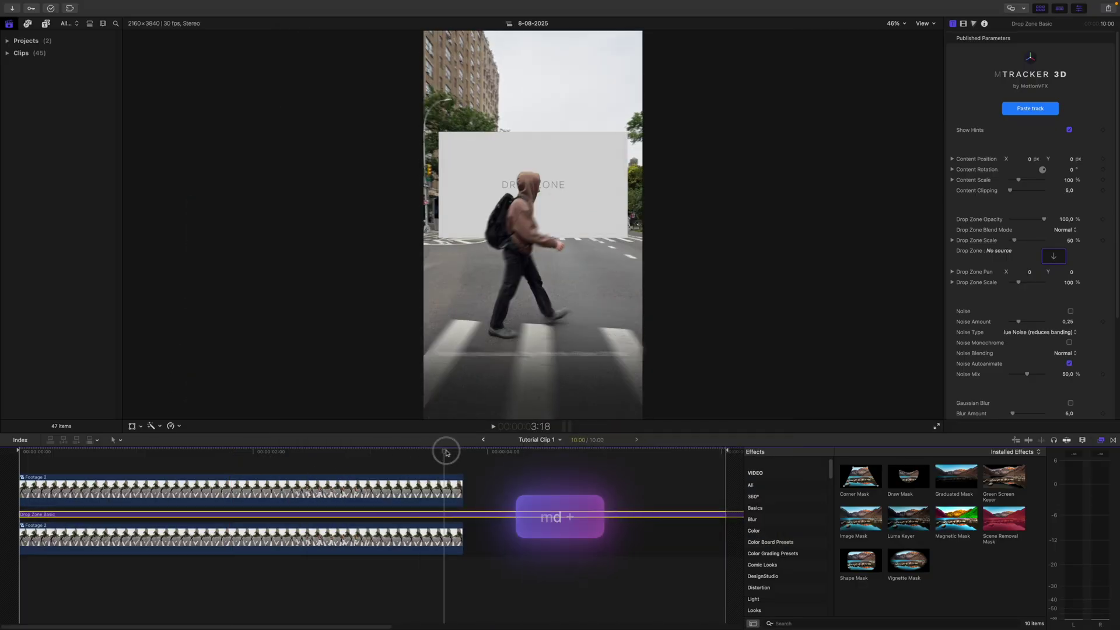
{"action": "key", "text": "super+b"}
{"action": "key", "text": "Delete"}
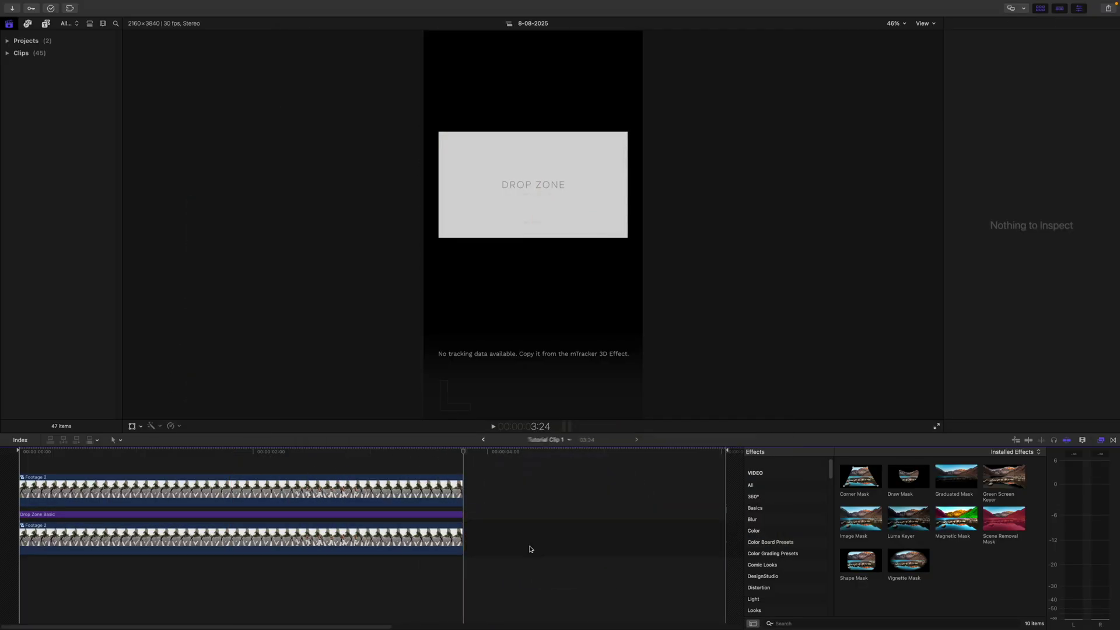
Step: Paste the camera track into the Drop Zone Basic title and anchor it on the street
{"action": "left_click", "coordinate": [211, 452]}
{"action": "left_click", "coordinate": [209, 499]}
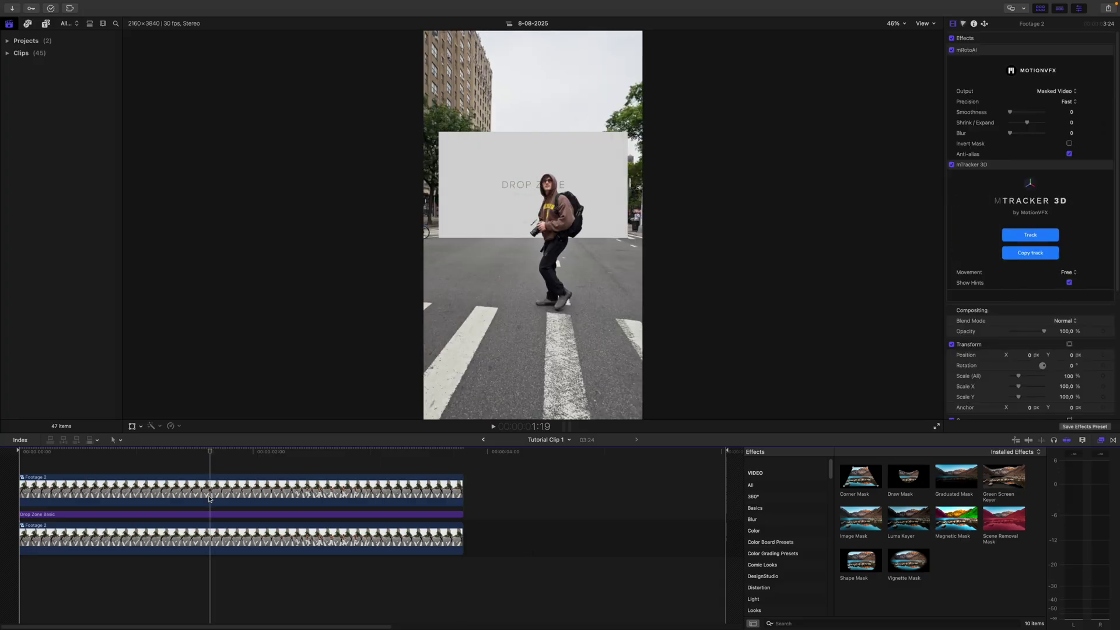
{"action": "left_click", "coordinate": [209, 515]}
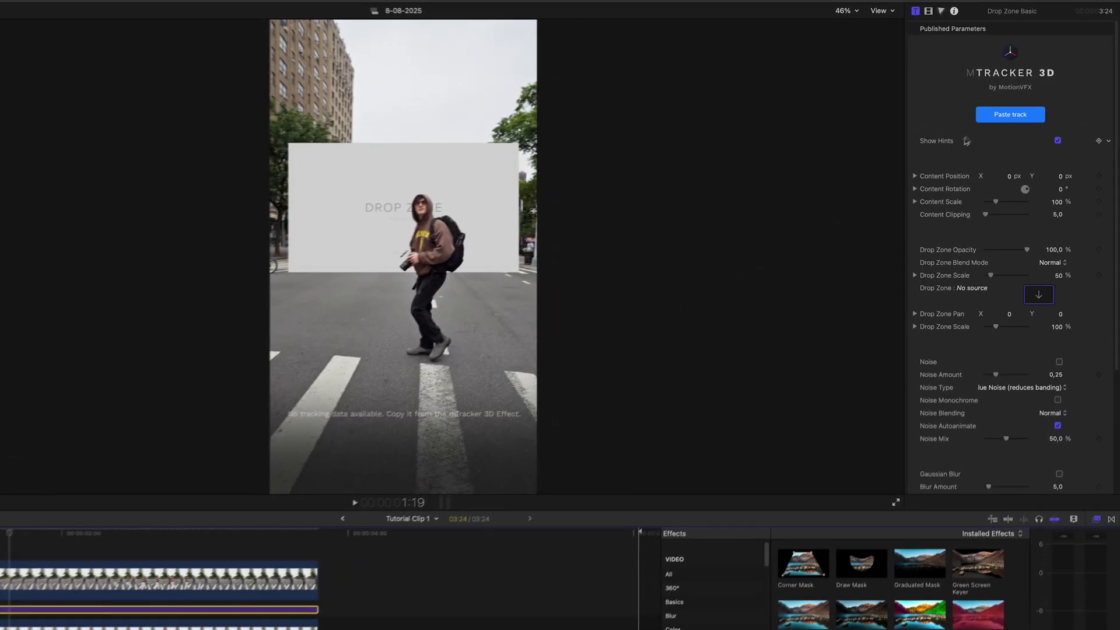
{"action": "left_click", "coordinate": [1030, 108]}
{"action": "left_click", "coordinate": [417, 247]}
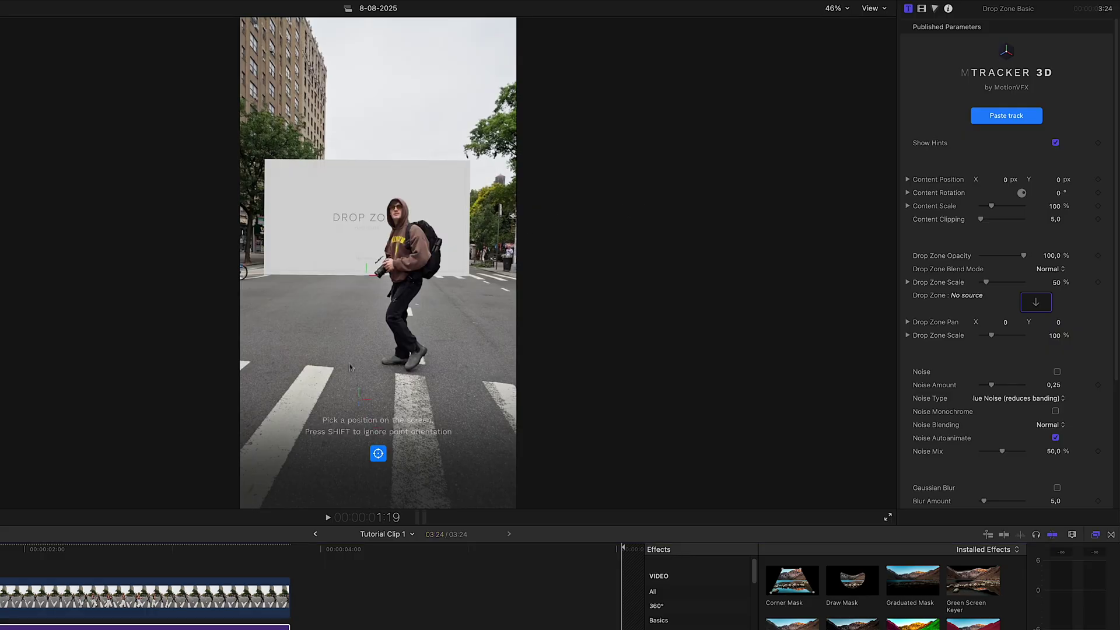
{"action": "left_click", "coordinate": [343, 294]}
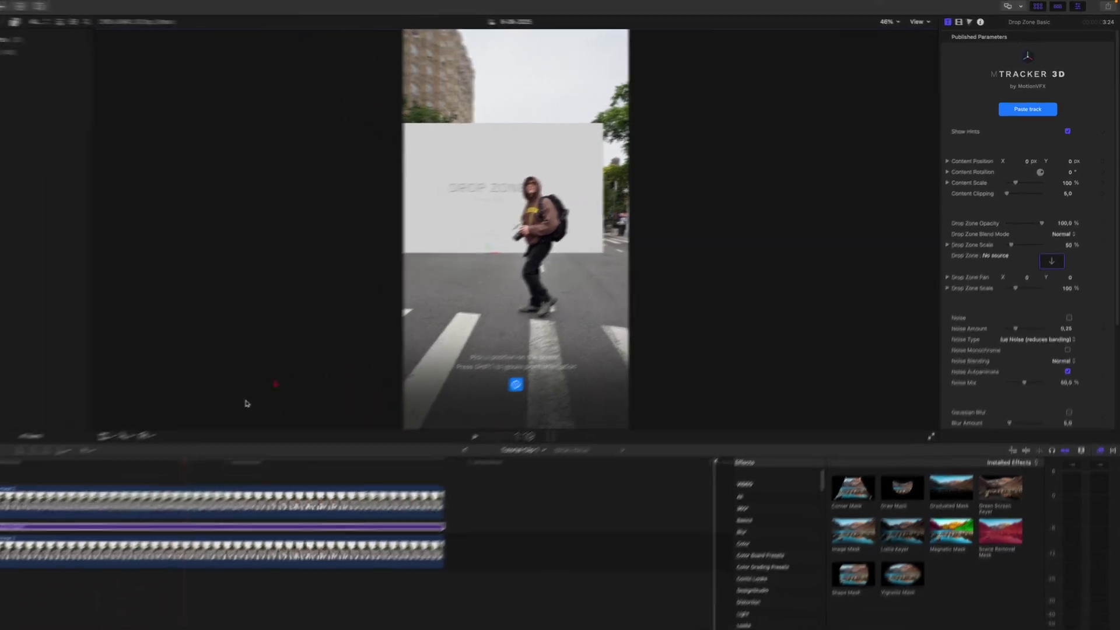
{"action": "left_click_drag", "start_coordinate": [184, 452], "coordinate": [25, 452]}
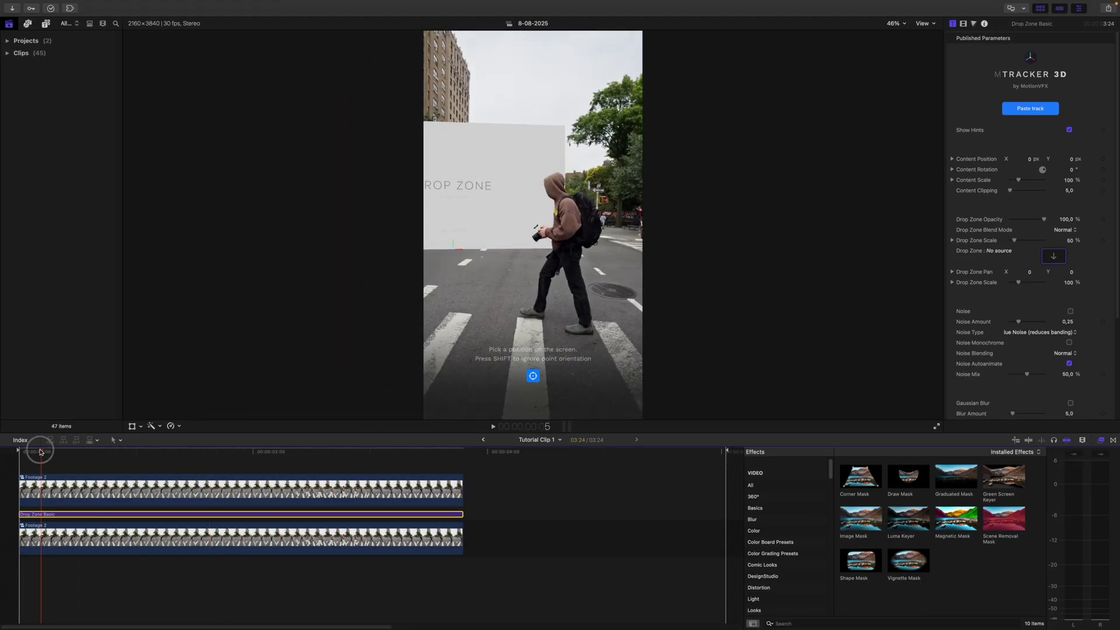
Step: Delete the comment clips from the parent Tutorial project
{"action": "left_click", "coordinate": [484, 439]}
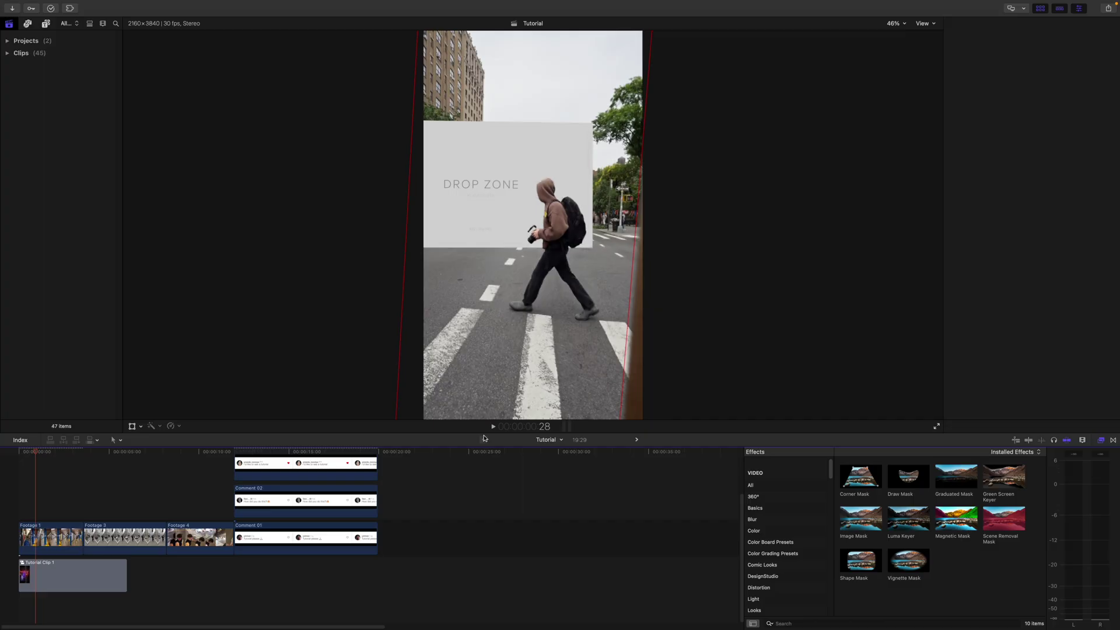
{"action": "left_click_drag", "start_coordinate": [408, 567], "coordinate": [332, 474]}
{"action": "key", "text": "Delete"}
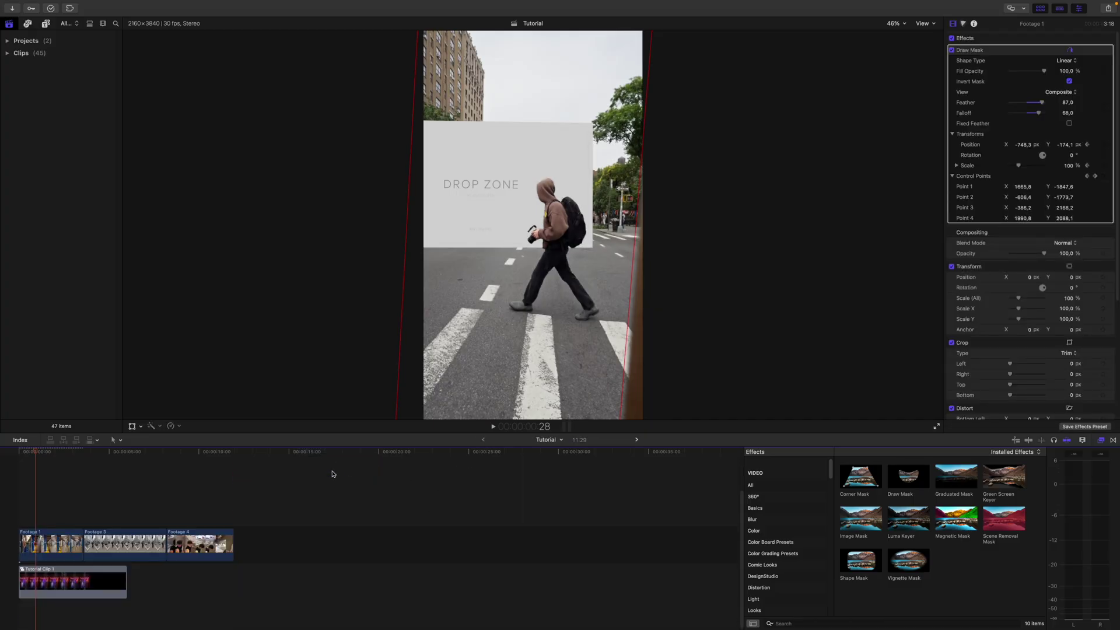
Step: In Tutorial Clip 1, fill the Drop Zone with Comment 01 at 35% scale, then duplicate it above
{"action": "double_click", "coordinate": [39, 593]}
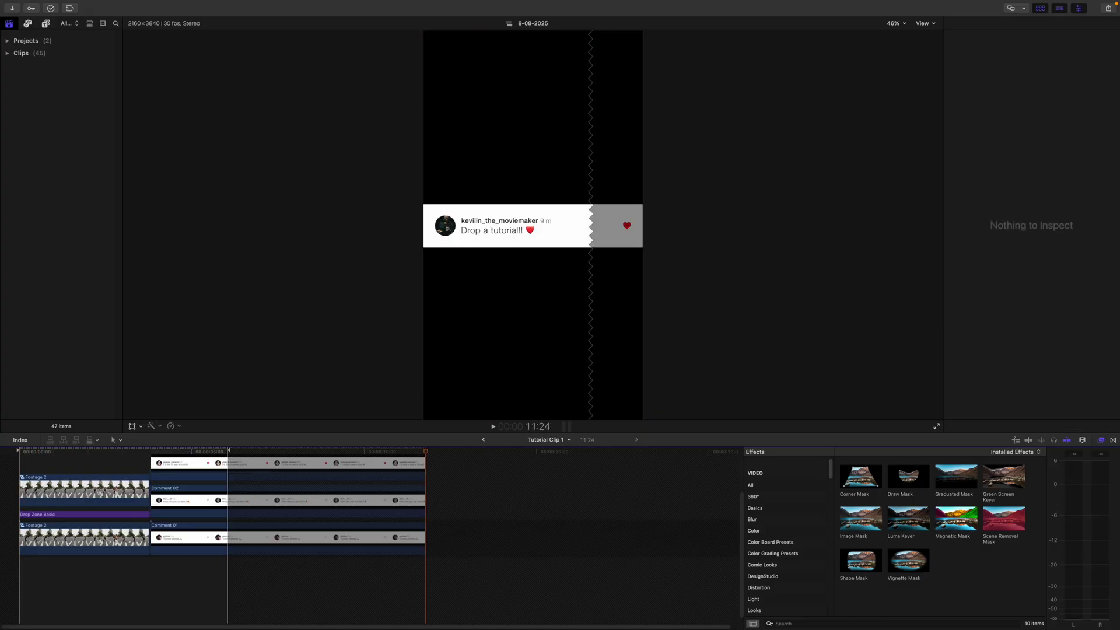
{"action": "scroll", "coordinate": [198, 573], "scroll_direction": "up", "scroll_amount": 2}
{"action": "left_click", "coordinate": [51, 541]}
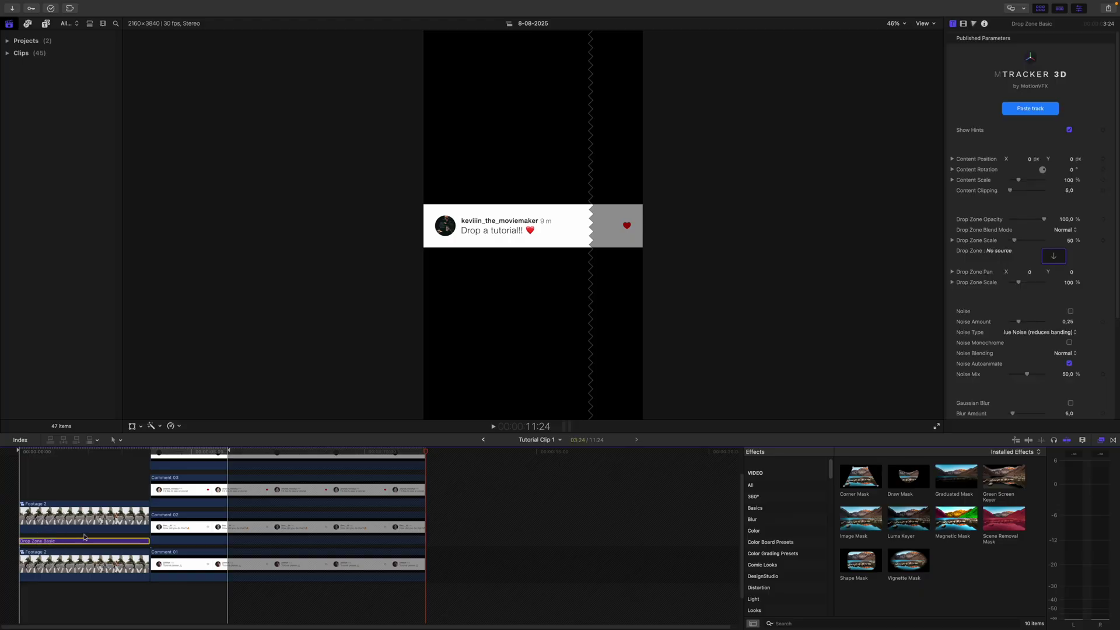
{"action": "left_click", "coordinate": [1073, 258]}
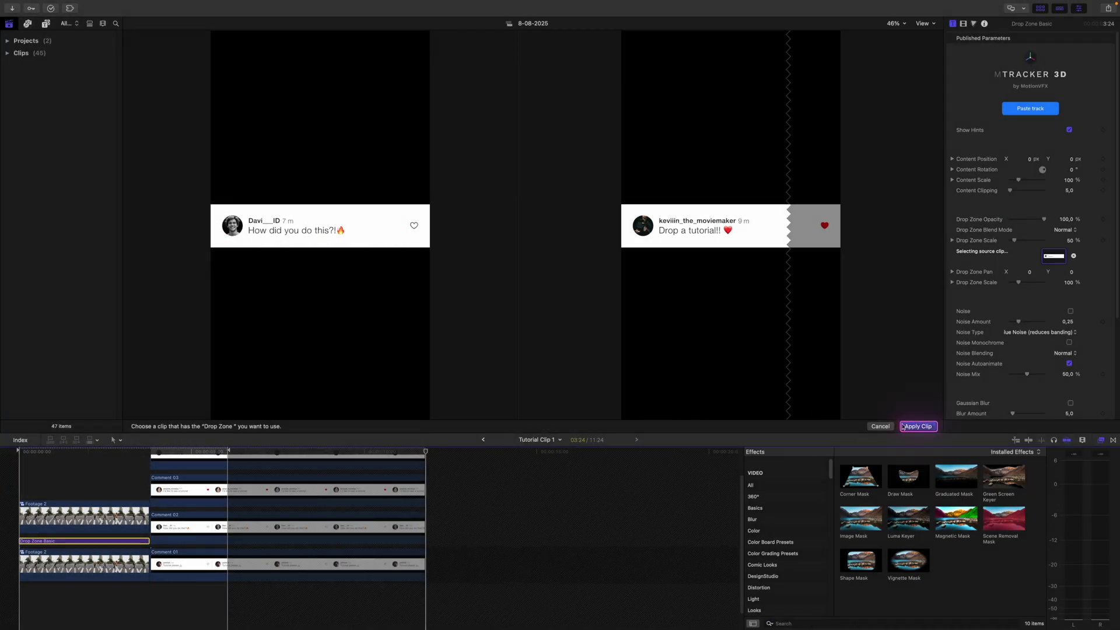
{"action": "left_click", "coordinate": [902, 426]}
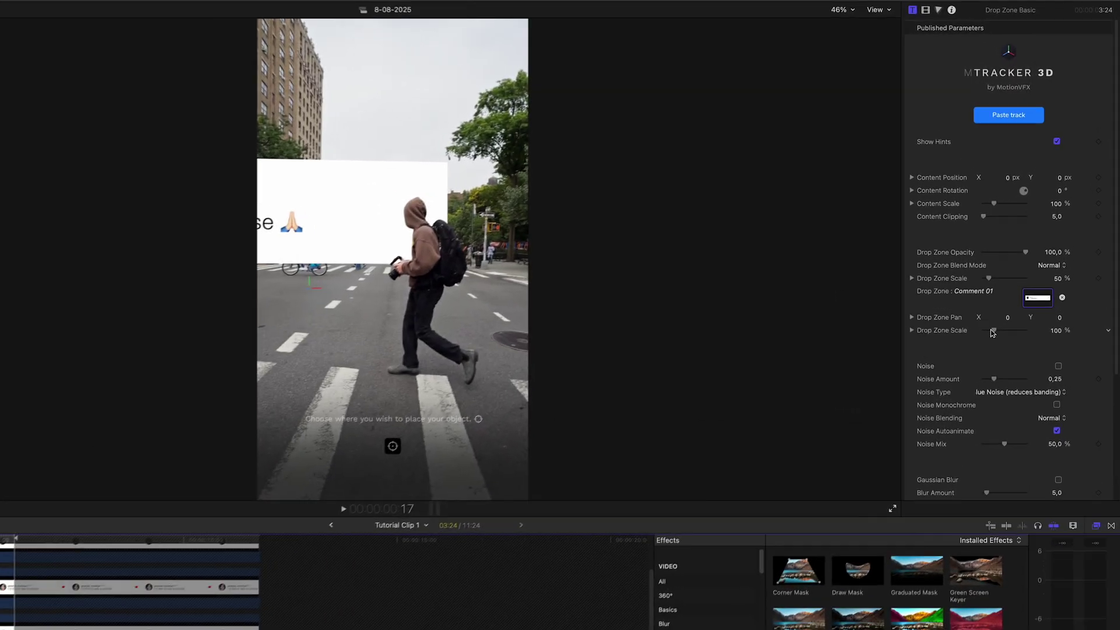
{"action": "left_click_drag", "start_coordinate": [1018, 283], "coordinate": [1013, 283]}
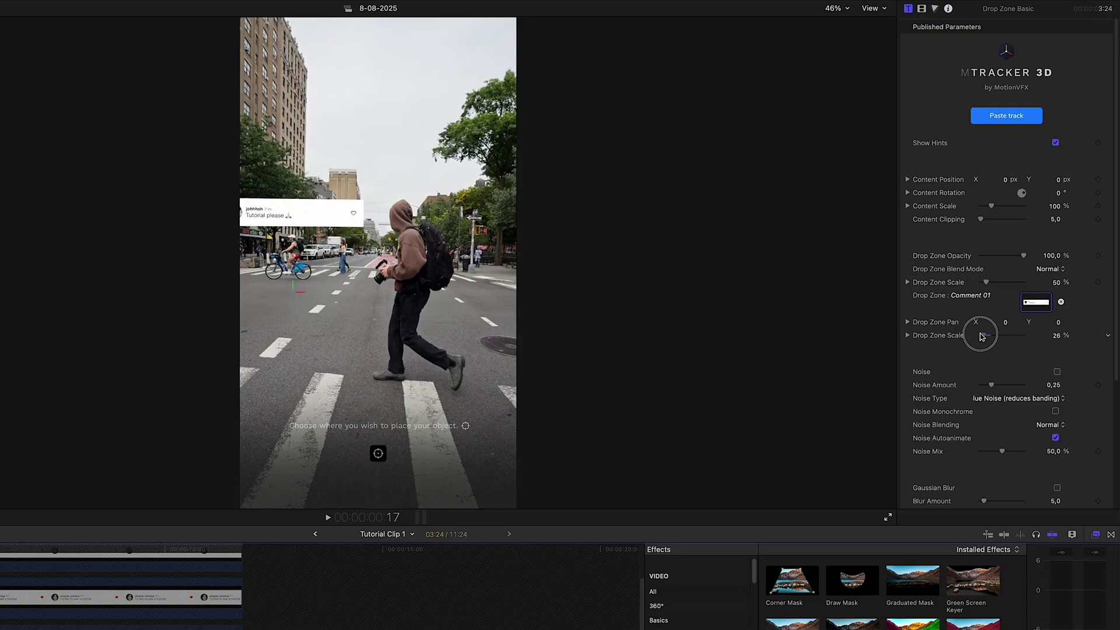
{"action": "left_click_drag", "start_coordinate": [982, 336], "coordinate": [984, 337]}
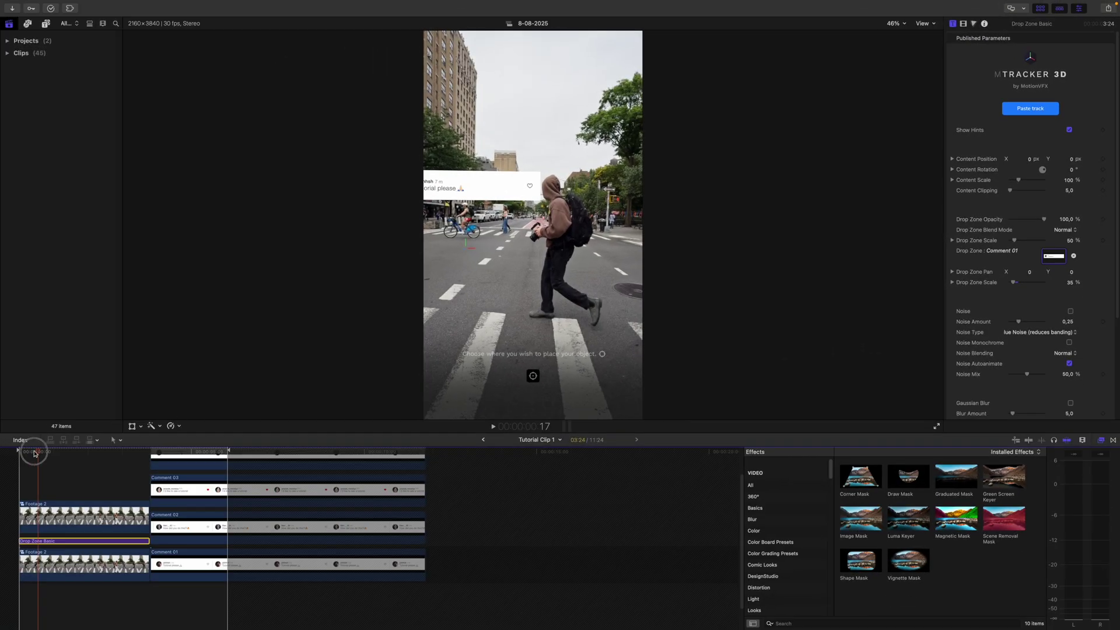
{"action": "left_click_drag", "start_coordinate": [34, 453], "coordinate": [79, 451]}
{"action": "left_click_drag", "start_coordinate": [39, 542], "coordinate": [39, 529], "text": "alt"}
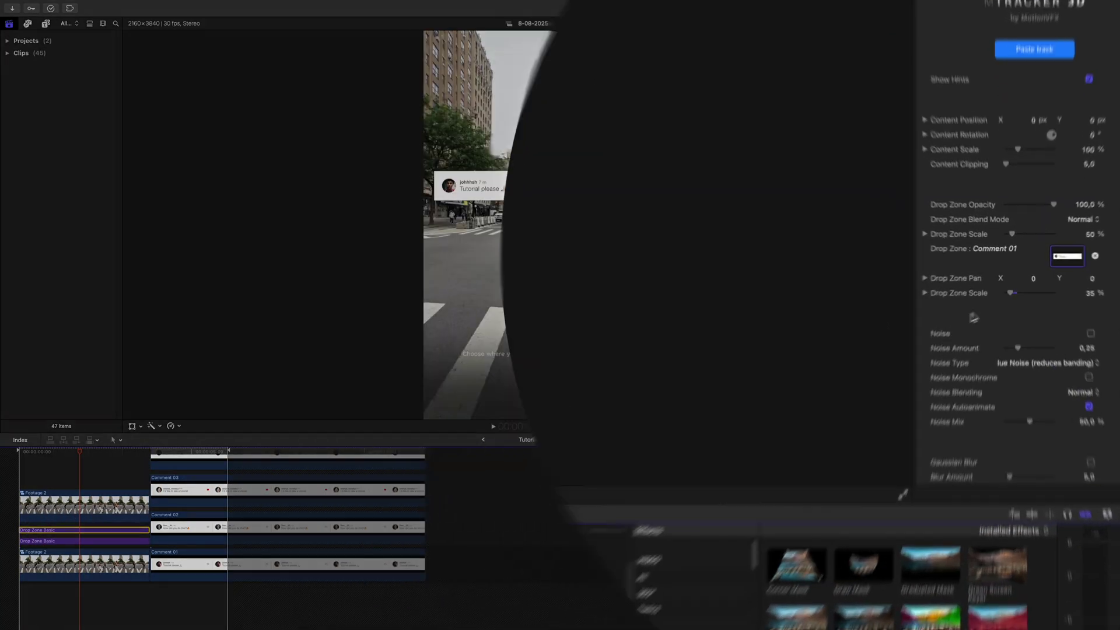
Step: Set the duplicate drop zone's source to Comment 02 and shift its content position sideways
{"action": "left_click", "coordinate": [1071, 261]}
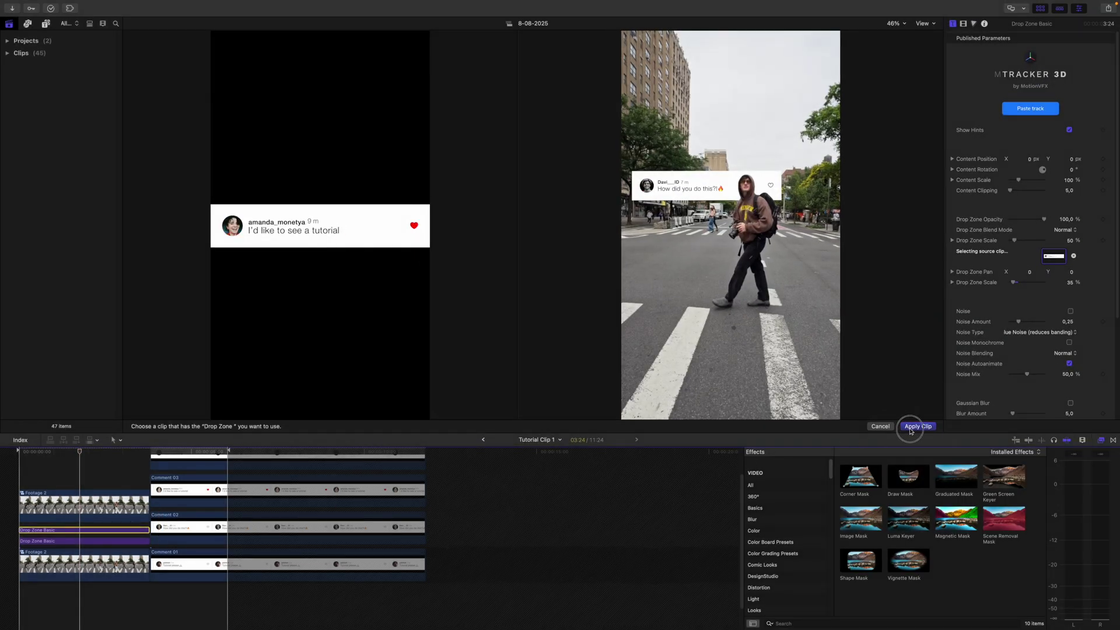
{"action": "left_click", "coordinate": [911, 427]}
{"action": "left_click", "coordinate": [58, 452]}
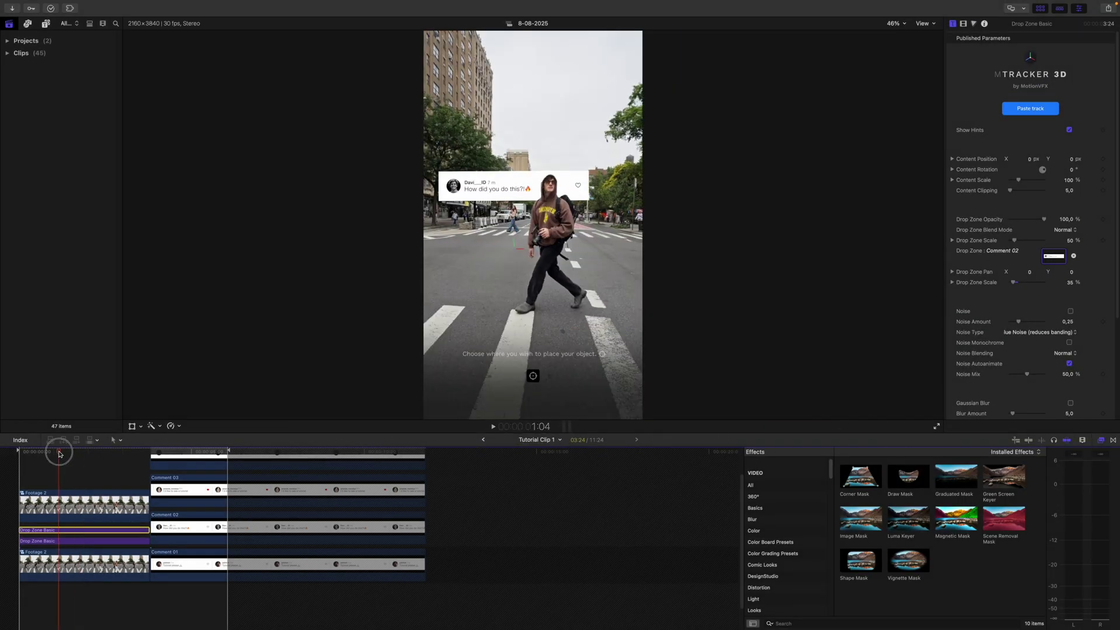
{"action": "left_click", "coordinate": [952, 158]}
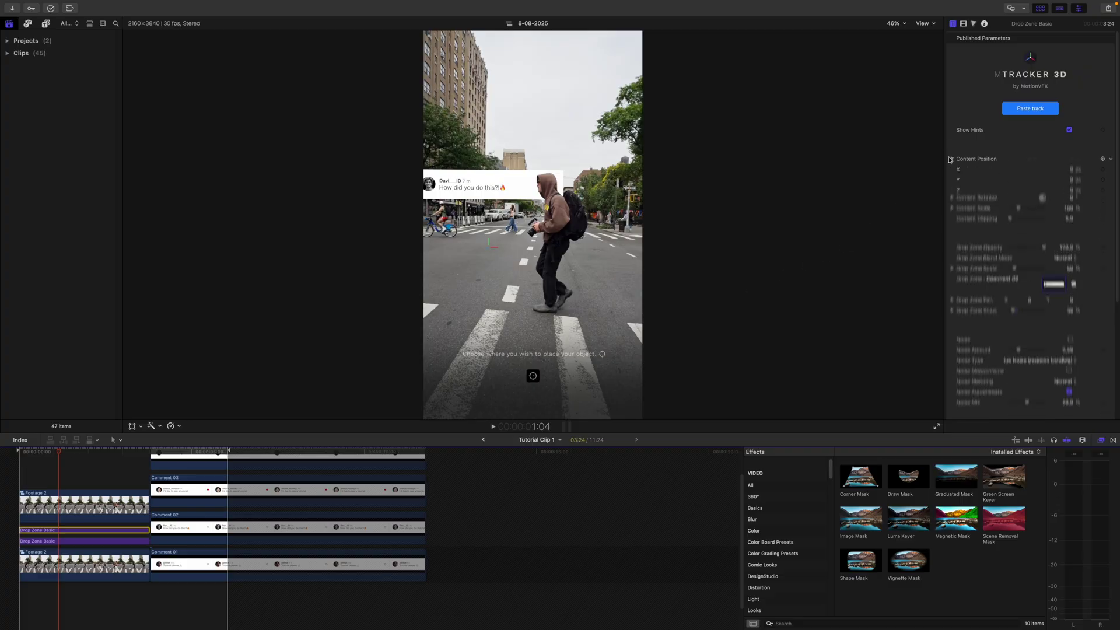
{"action": "left_click", "coordinate": [952, 201]}
{"action": "left_click_drag", "start_coordinate": [1033, 169], "coordinate": [1071, 174]}
{"action": "left_click", "coordinate": [1069, 211]}
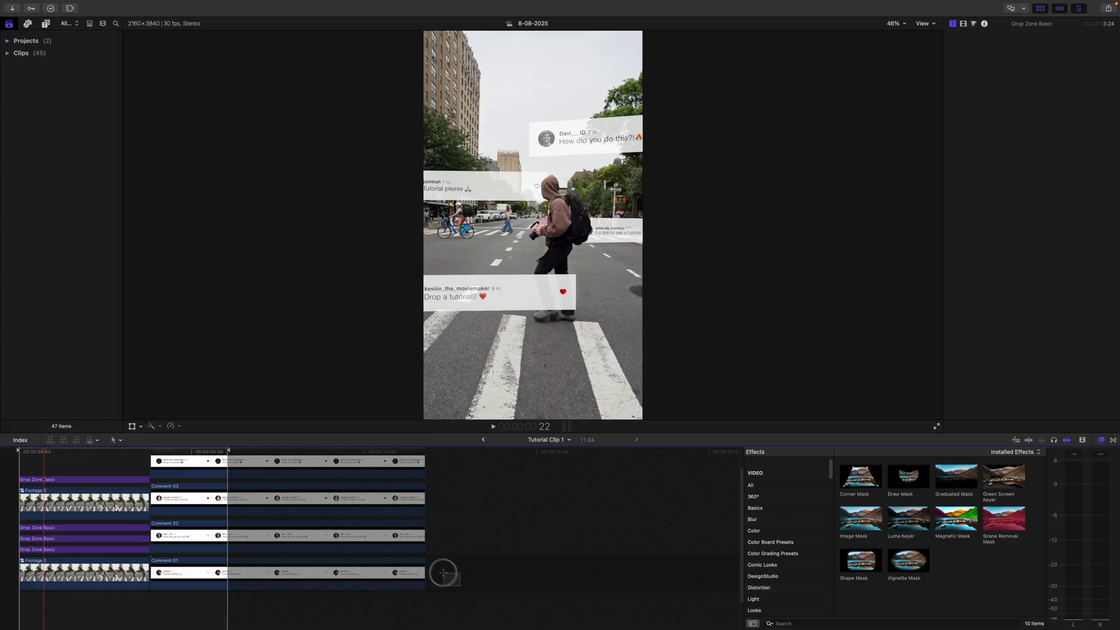
Step: Disable all four Comment clips with V and go back to the Tutorial project
{"action": "left_click_drag", "start_coordinate": [443, 570], "coordinate": [298, 467]}
{"action": "key", "text": "v"}
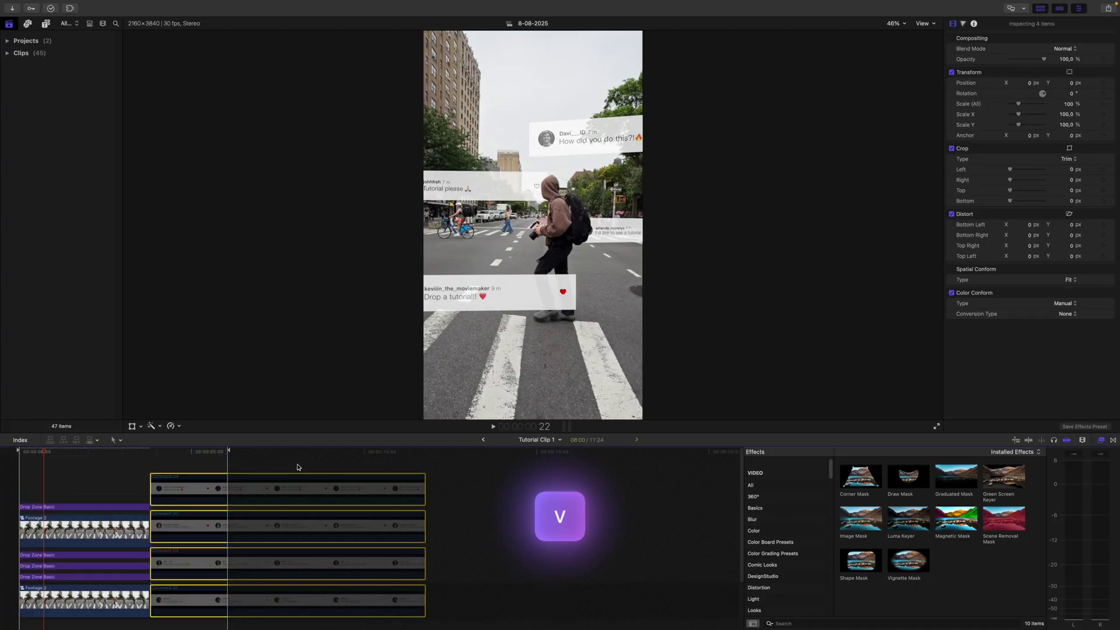
{"action": "left_click", "coordinate": [481, 439]}
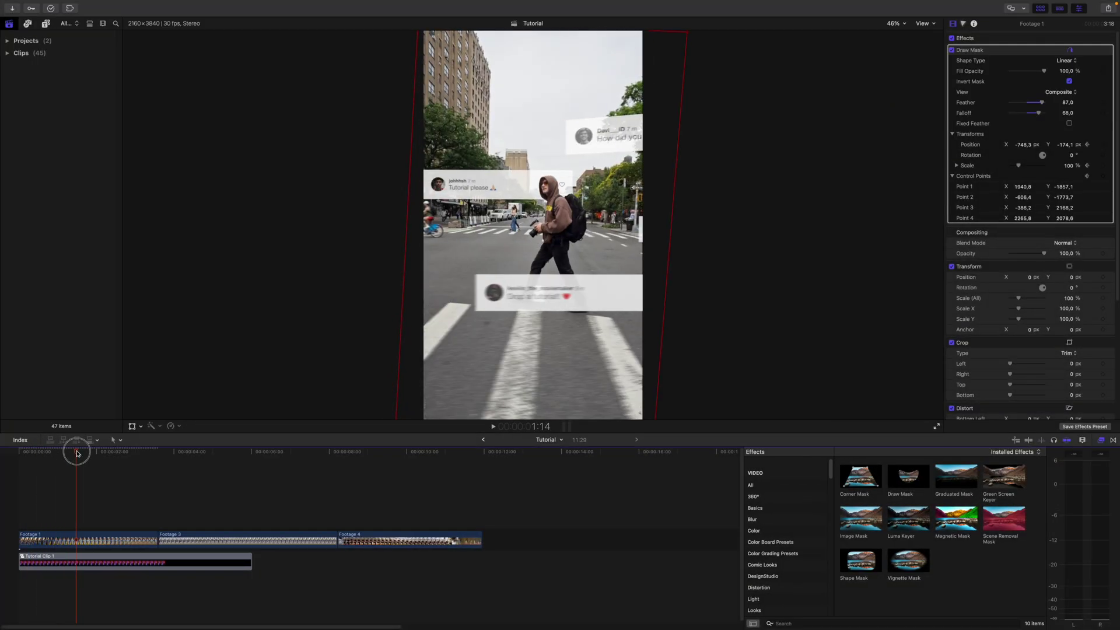
Step: Stack two extra copies of Footage 3 and disable the lower two
{"action": "left_click_drag", "start_coordinate": [45, 451], "coordinate": [90, 451]}
{"action": "left_click_drag", "start_coordinate": [194, 538], "coordinate": [171, 484]}
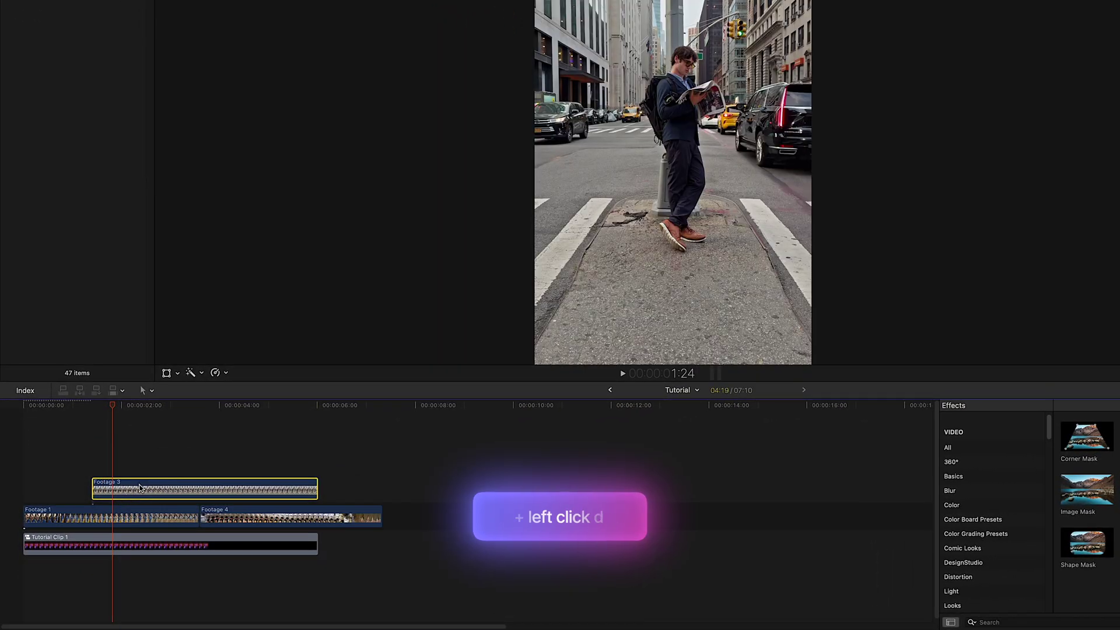
{"action": "left_click_drag", "start_coordinate": [140, 488], "coordinate": [138, 438]}
{"action": "left_click", "coordinate": [117, 461]}
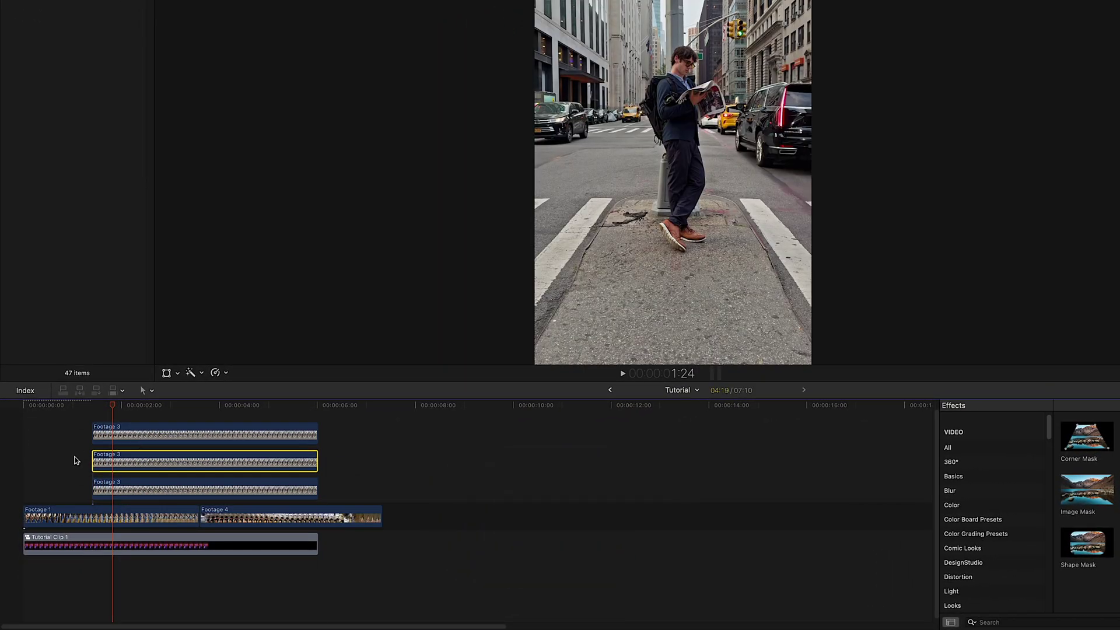
{"action": "left_click_drag", "start_coordinate": [74, 460], "coordinate": [146, 495]}
{"action": "key", "text": "v"}
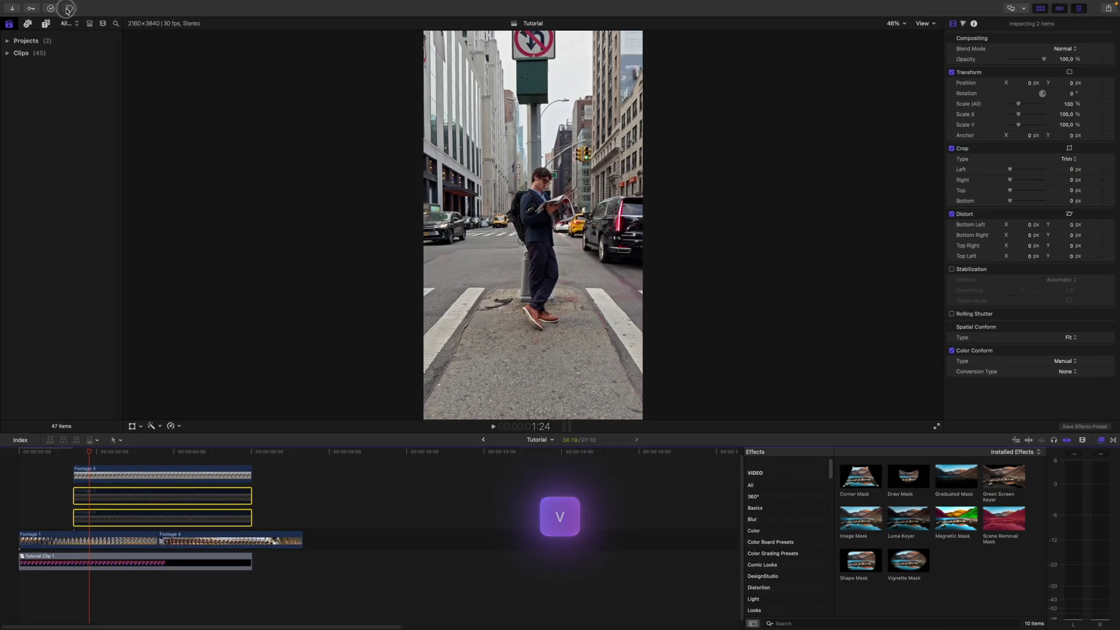
Step: Apply mRotoAI from mExtension to the top Footage 3 copy with Accurate precision
{"action": "left_click", "coordinate": [67, 10]}
{"action": "left_click", "coordinate": [80, 64]}
{"action": "left_click_drag", "start_coordinate": [348, 152], "coordinate": [334, 222]}
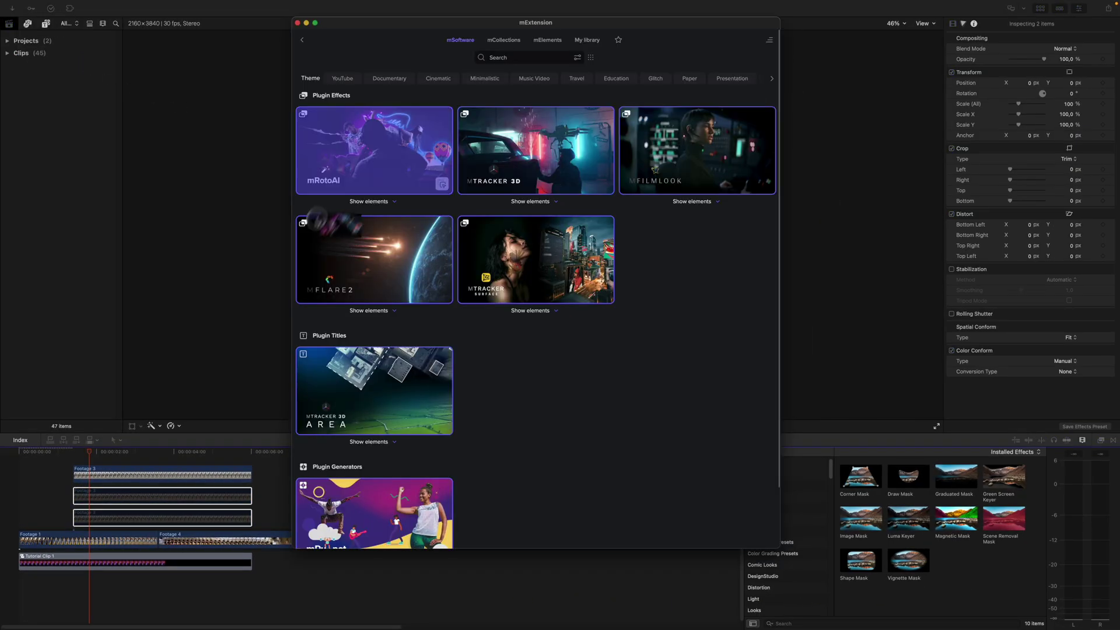
{"action": "left_click_drag", "start_coordinate": [193, 367], "coordinate": [98, 473]}
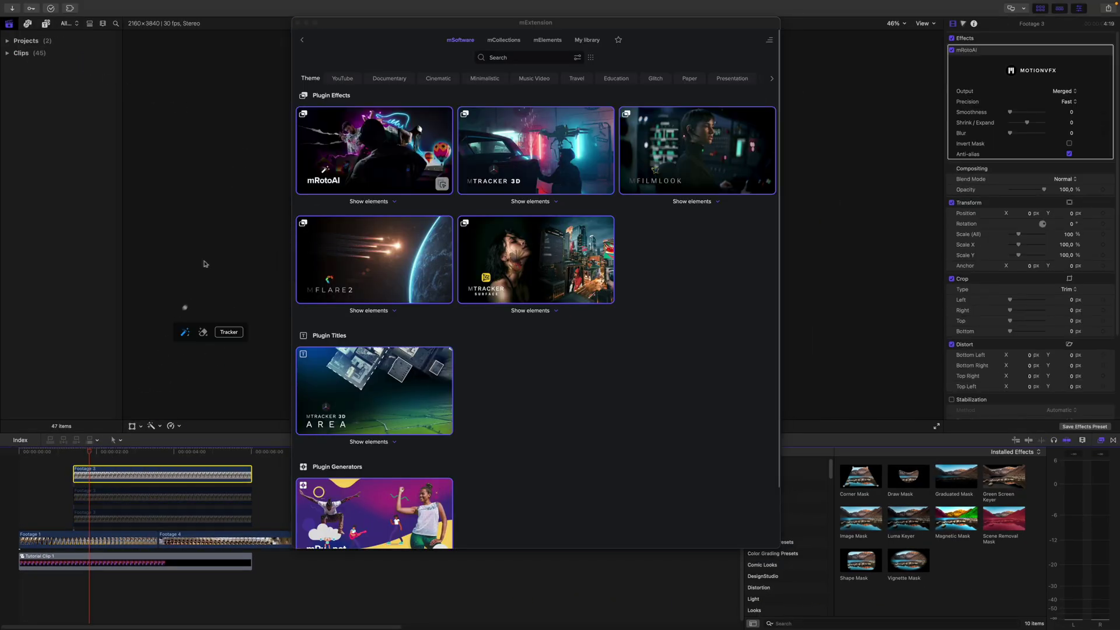
{"action": "left_click", "coordinate": [298, 23]}
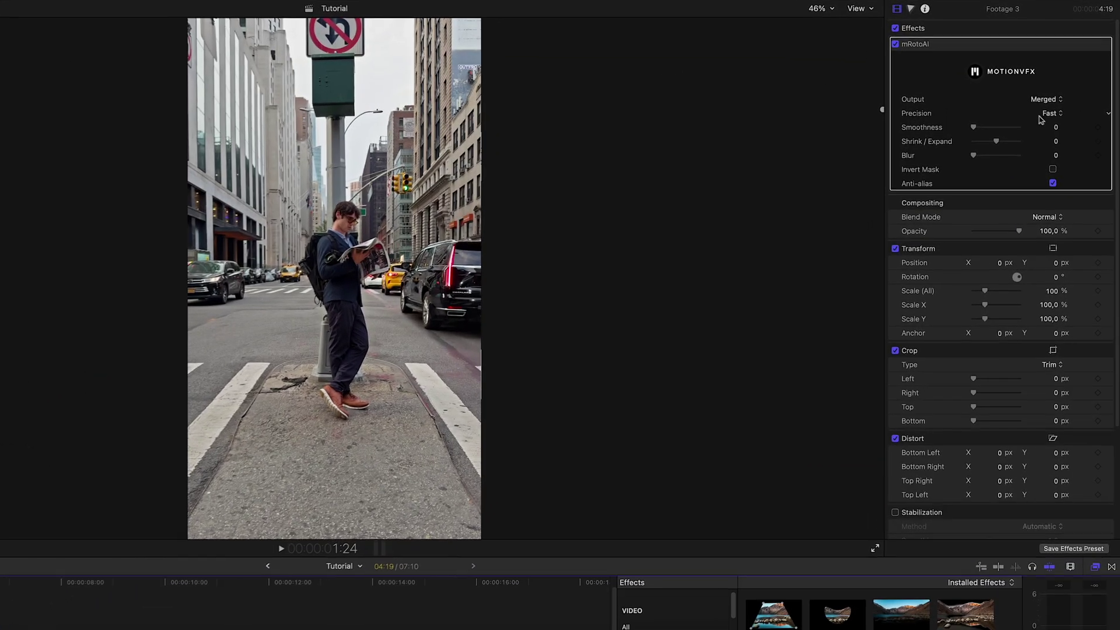
{"action": "left_click", "coordinate": [1067, 103]}
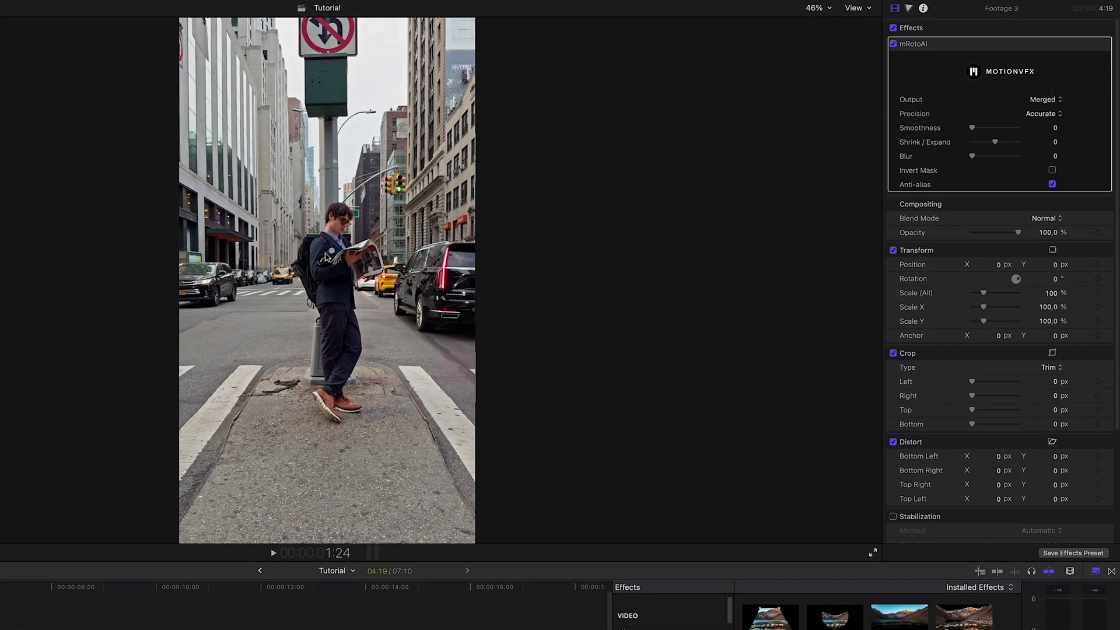
Step: Brush the man and curb into the mask, track all frames, and output Masked Video
{"action": "left_click_drag", "start_coordinate": [317, 301], "coordinate": [318, 303]}
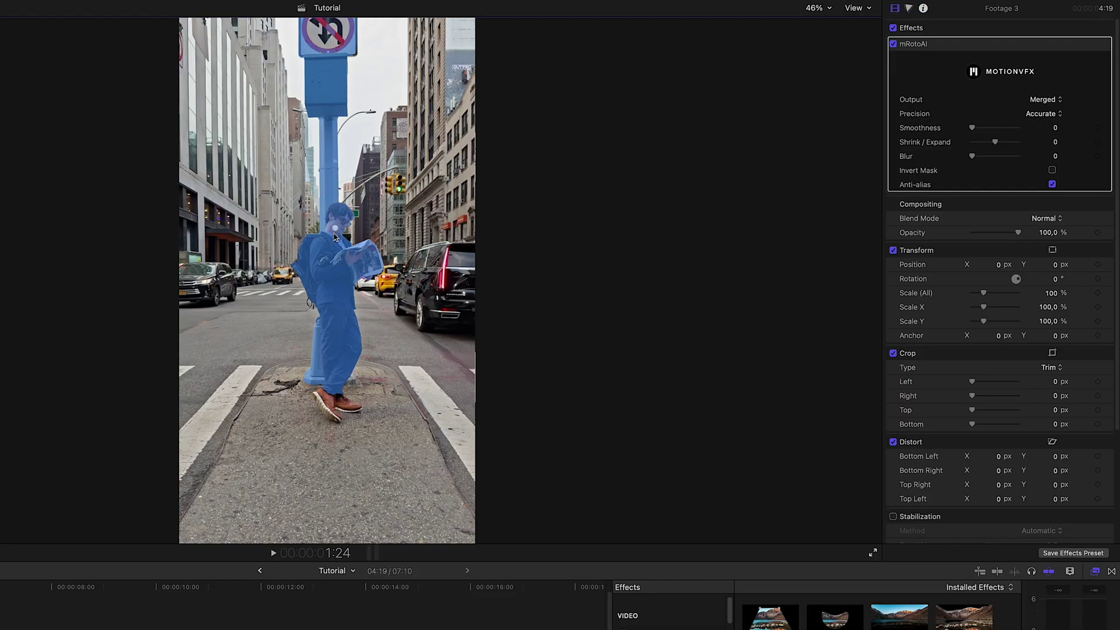
{"action": "left_click_drag", "start_coordinate": [464, 537], "coordinate": [231, 455]}
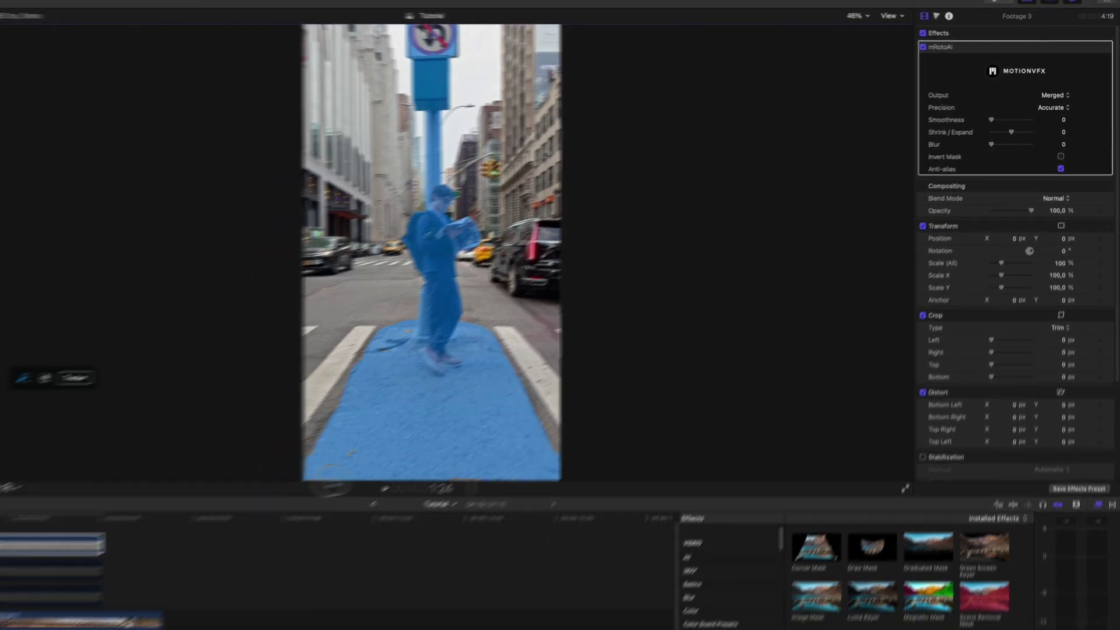
{"action": "left_click", "coordinate": [240, 332]}
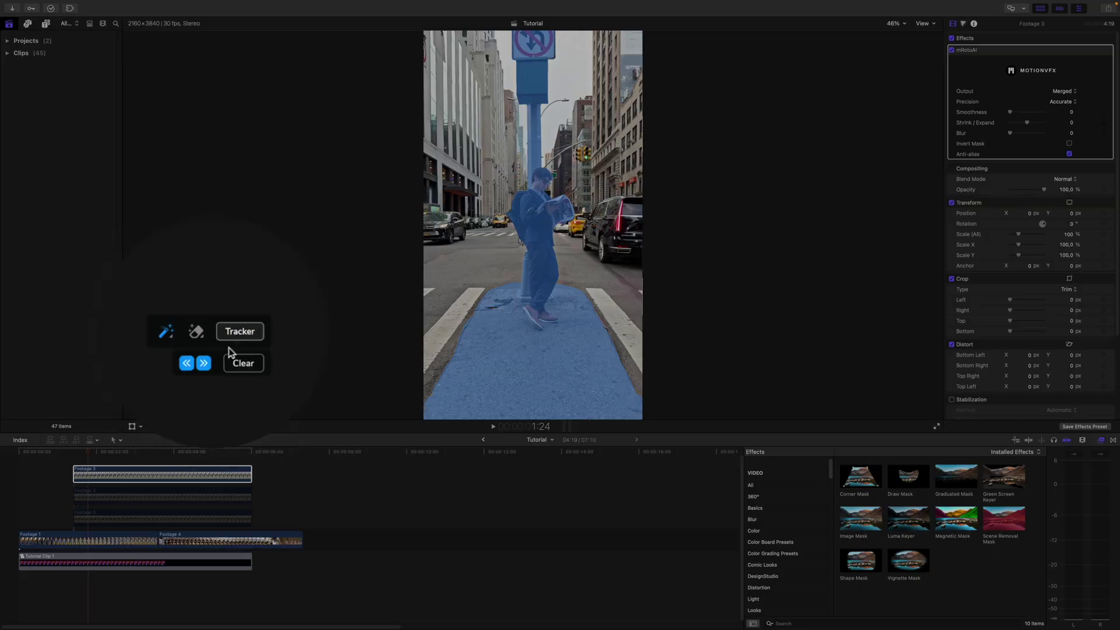
{"action": "left_click", "coordinate": [204, 364]}
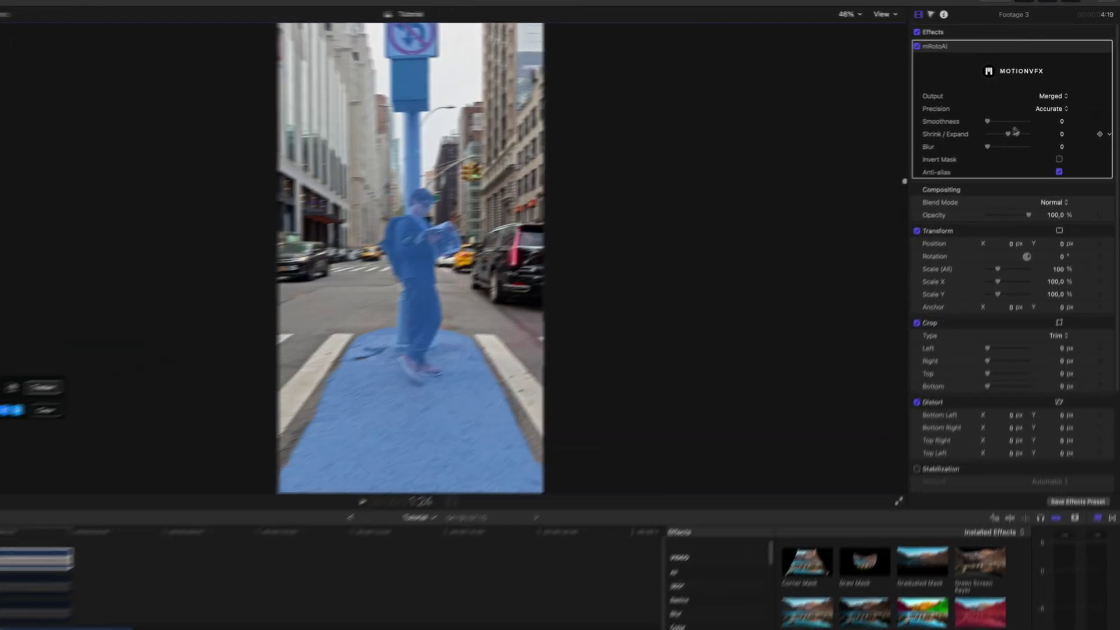
{"action": "left_click", "coordinate": [1063, 91]}
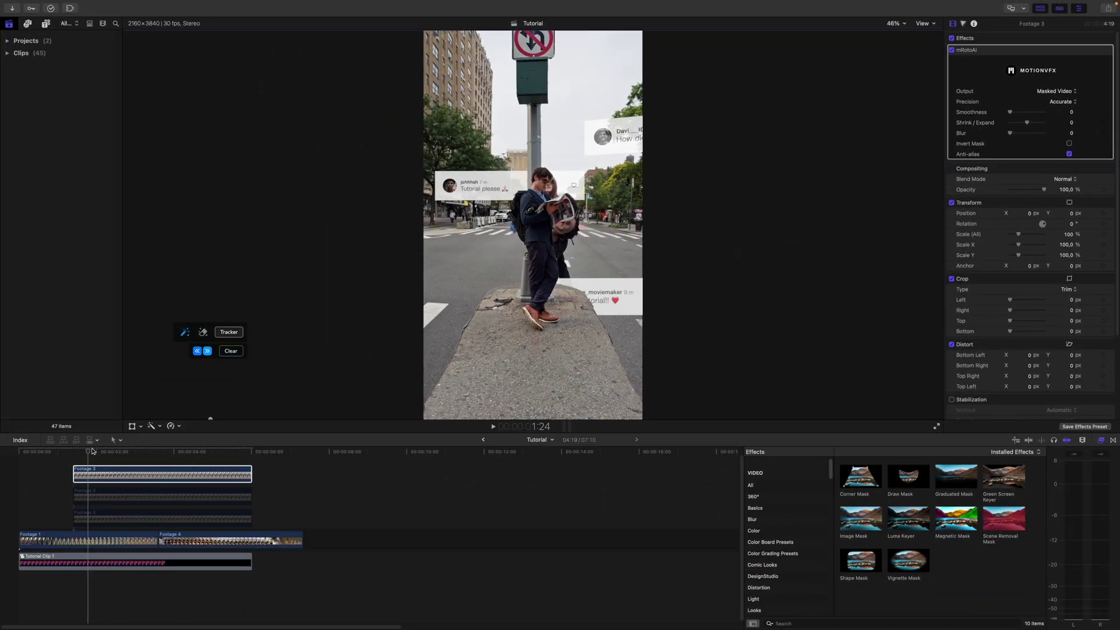
Step: Re-enable the hidden Footage 3 copy and Corner Mask the middle and lowest copies into left/right halves
{"action": "left_click_drag", "start_coordinate": [82, 452], "coordinate": [80, 450]}
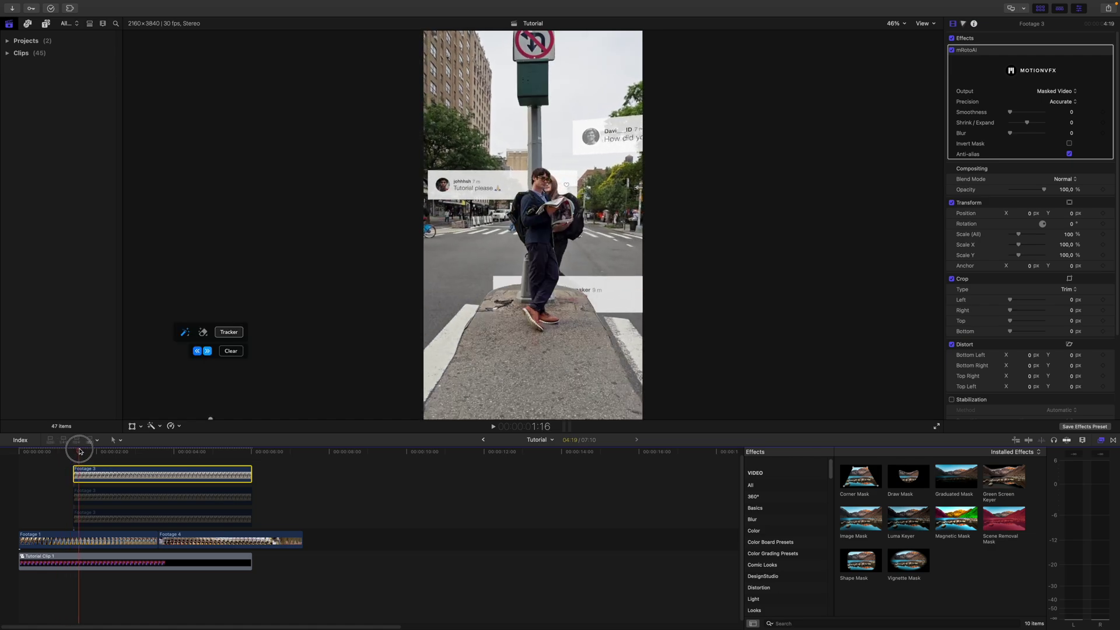
{"action": "key", "text": "v"}
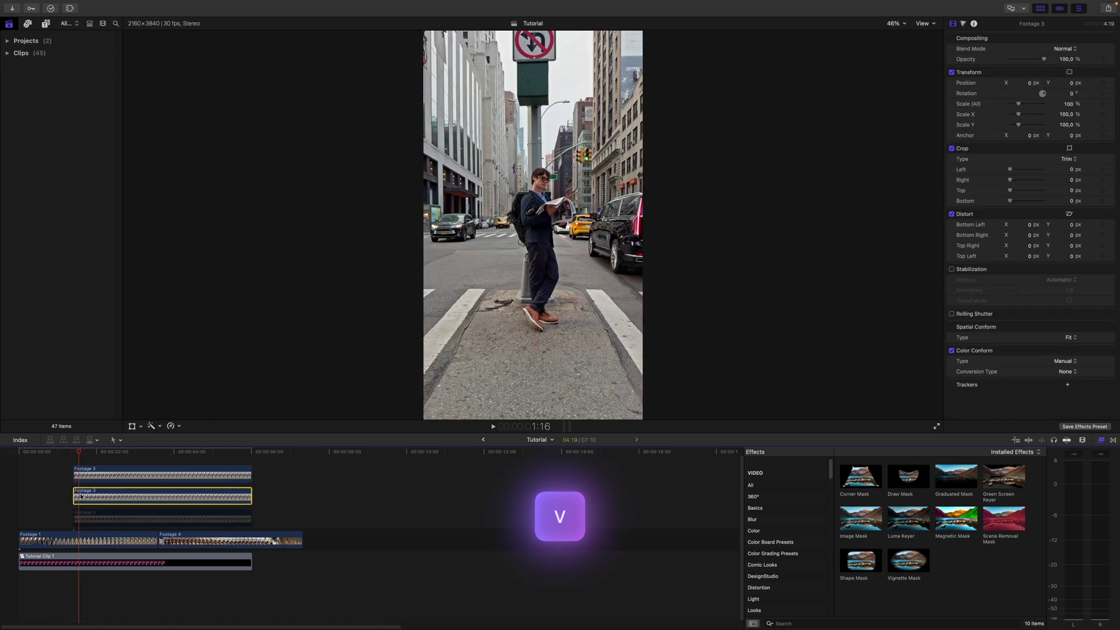
{"action": "left_click", "coordinate": [82, 517]}
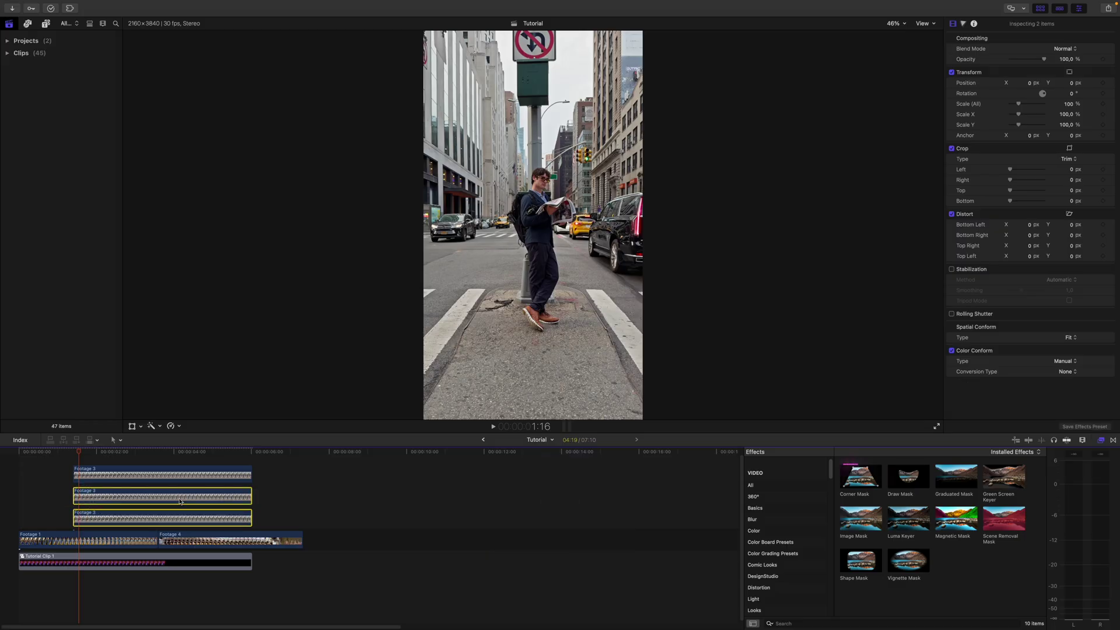
{"action": "left_click_drag", "start_coordinate": [592, 503], "coordinate": [240, 496]}
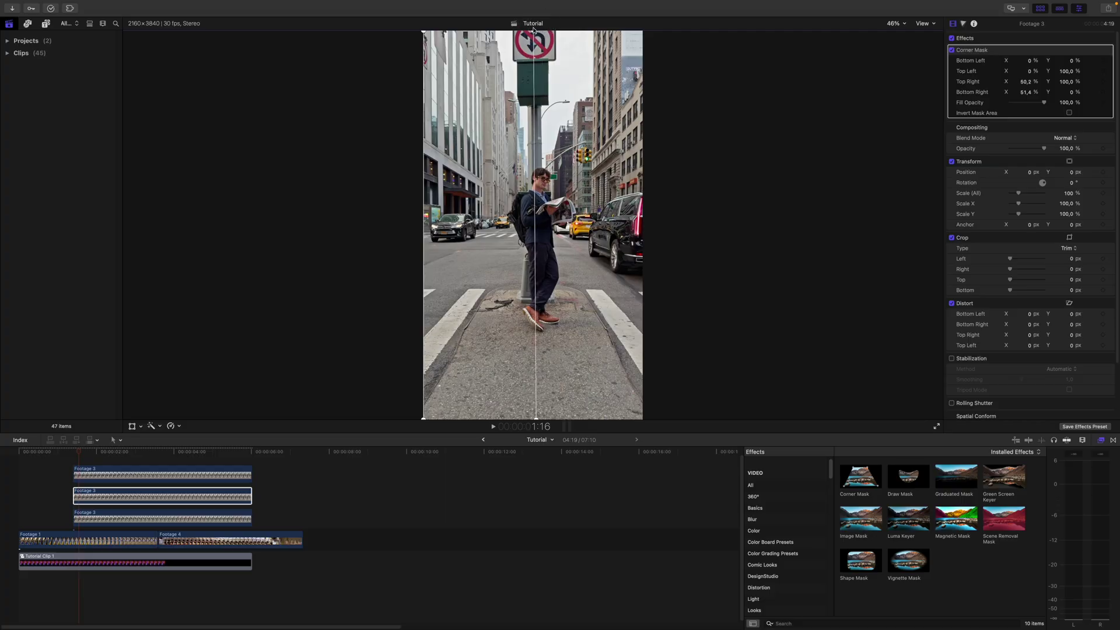
{"action": "left_click", "coordinate": [130, 514]}
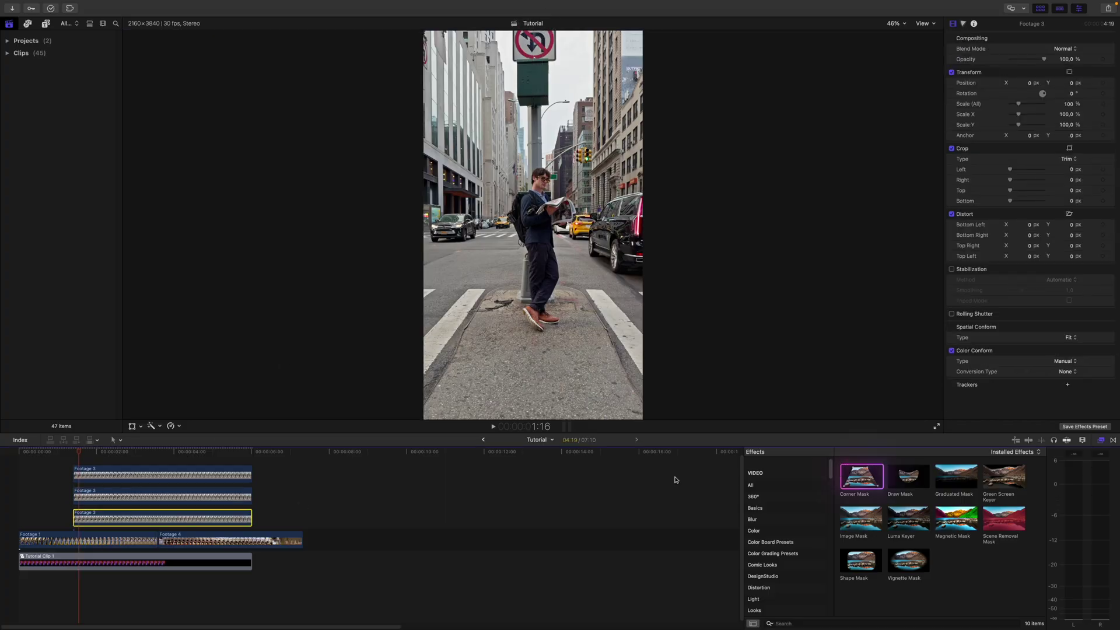
{"action": "left_click_drag", "start_coordinate": [140, 525], "coordinate": [143, 518]}
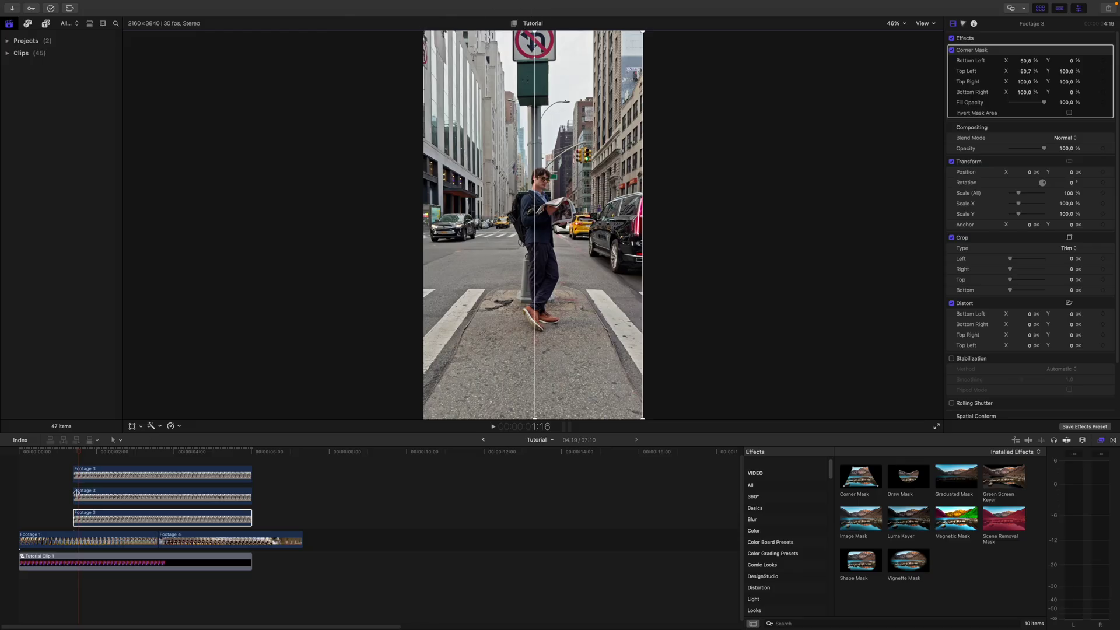
Step: Add default transitions to the lower Footage 3 copy, shorten the opening one, and delete the end one
{"action": "key", "text": "super+t"}
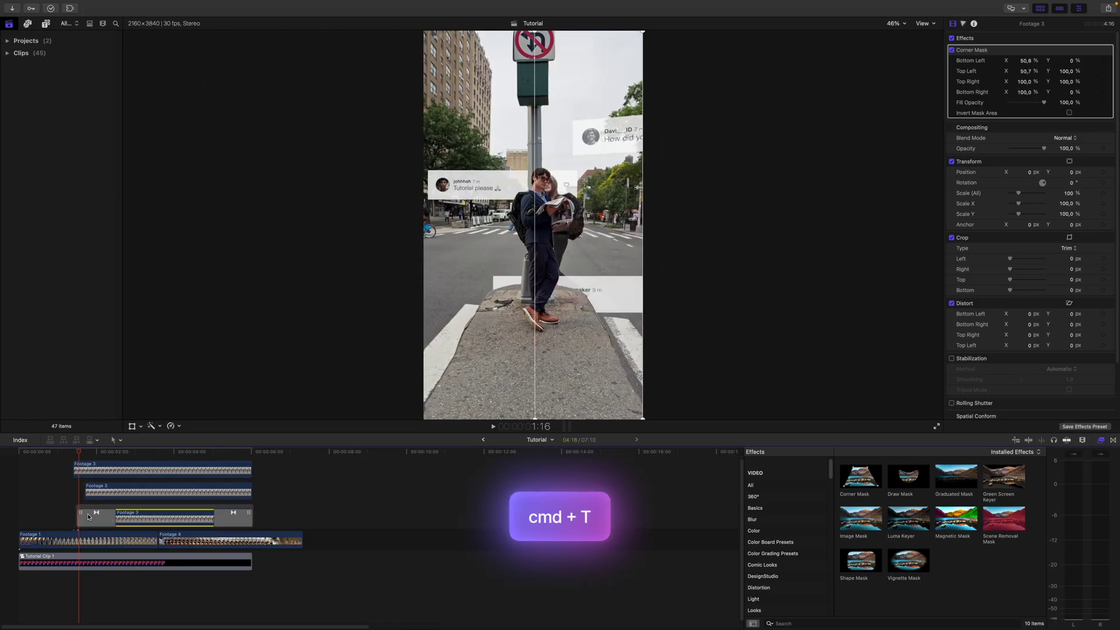
{"action": "left_click_drag", "start_coordinate": [114, 514], "coordinate": [95, 515]}
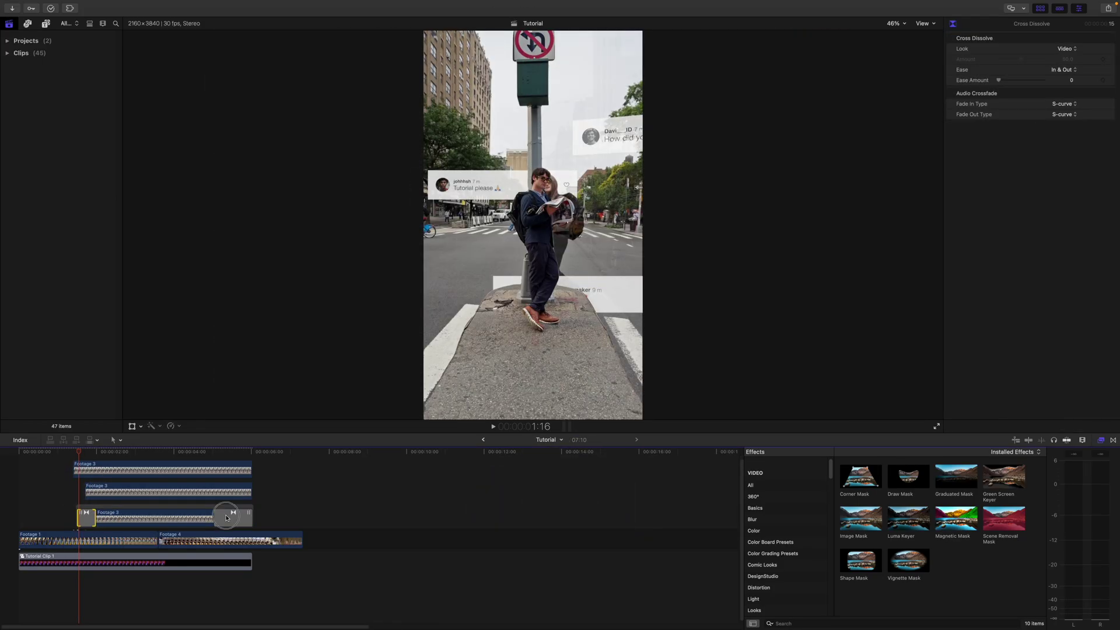
{"action": "key", "text": "Delete"}
{"action": "left_click", "coordinate": [210, 474]}
Step: Replace the opening transition with Film Stain from mExtension's mTransition Whip Cut pack
{"action": "left_click", "coordinate": [67, 10]}
{"action": "left_click", "coordinate": [49, 63]}
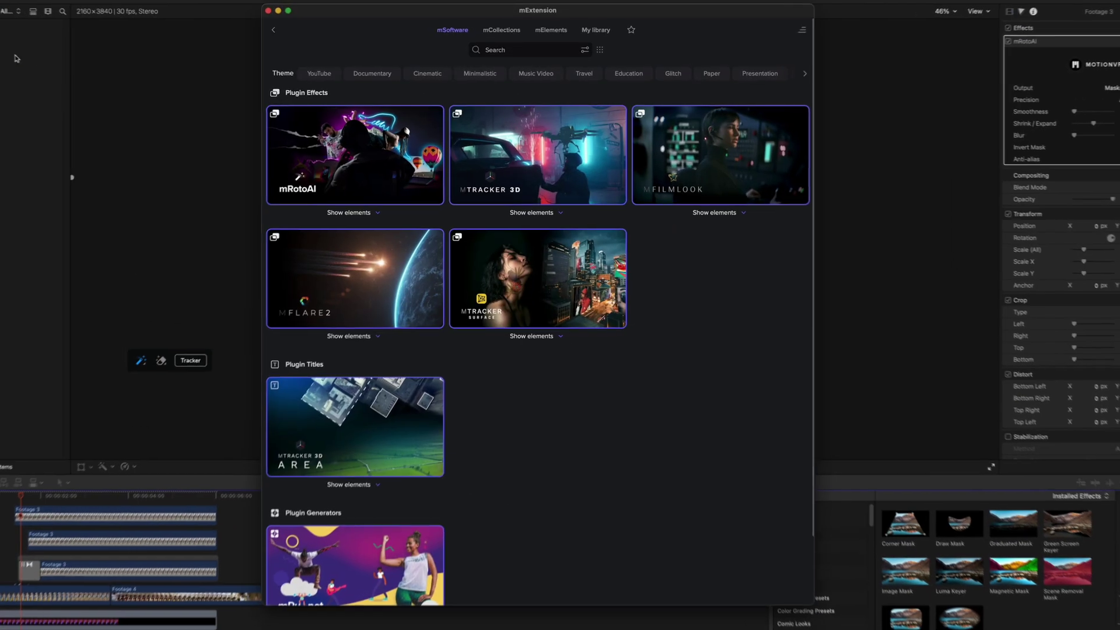
{"action": "left_click", "coordinate": [495, 27]}
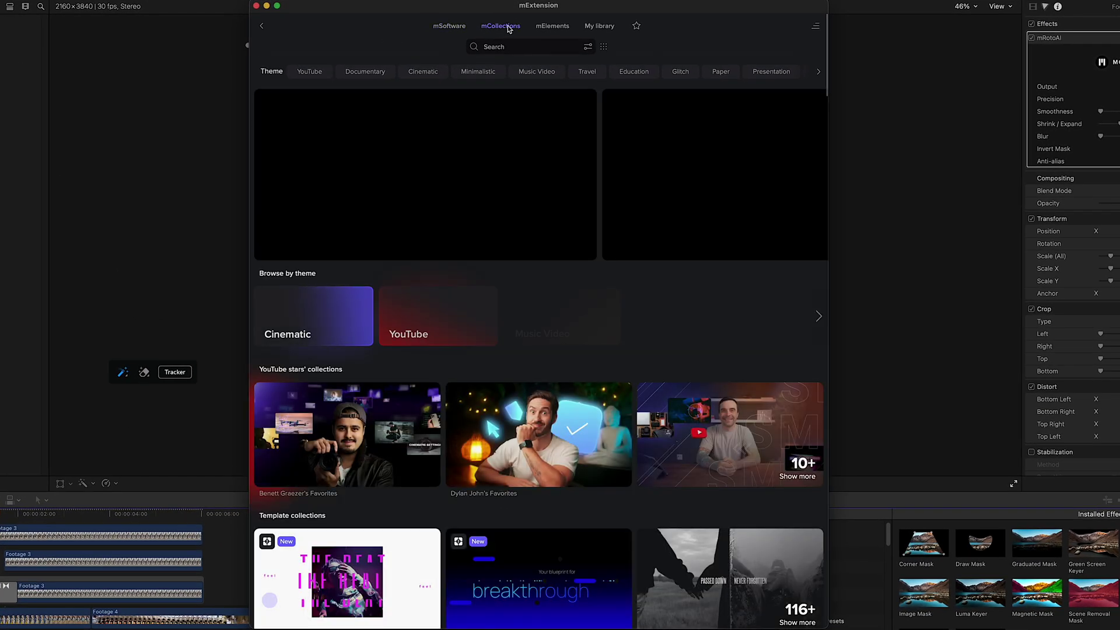
{"action": "left_click", "coordinate": [511, 48]}
{"action": "type", "text": "mTransition Whip Cut"}
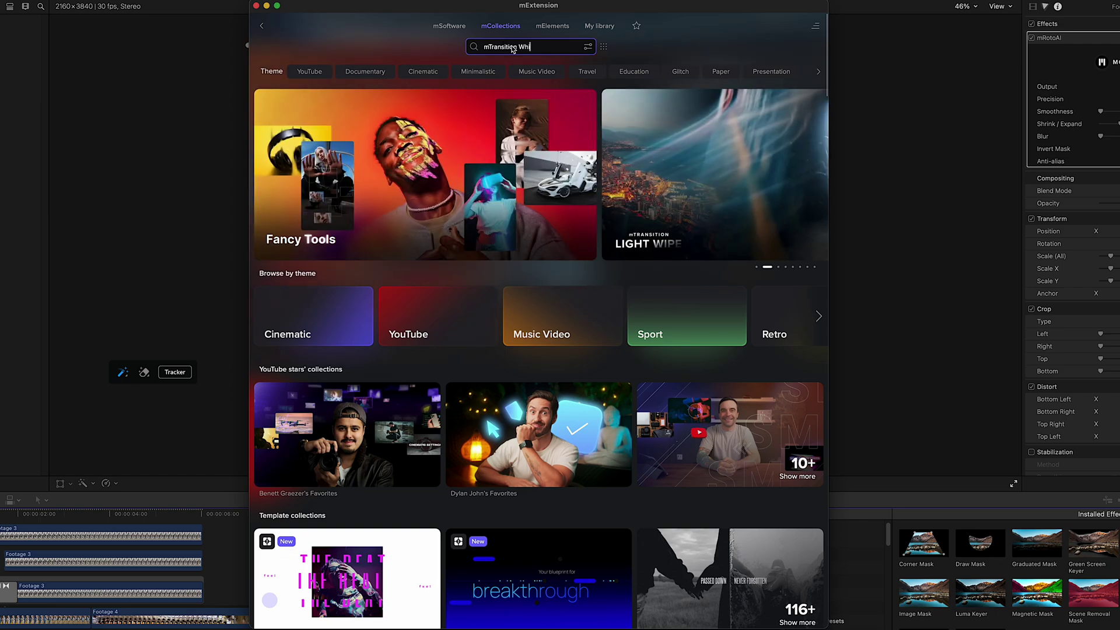
{"action": "left_click", "coordinate": [344, 274]}
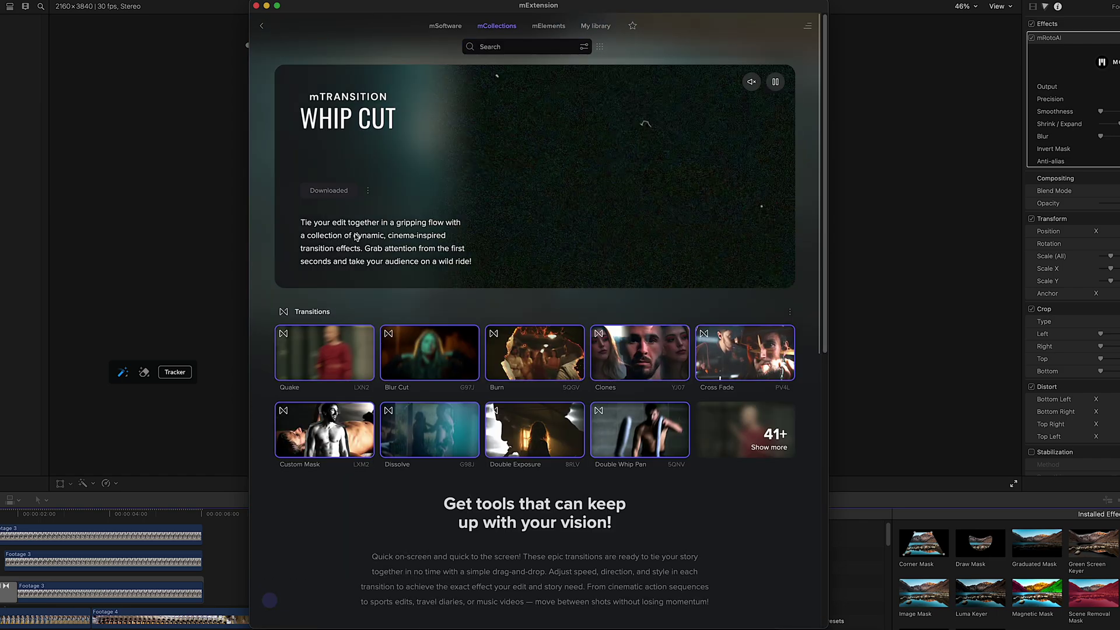
{"action": "left_click_drag", "start_coordinate": [745, 506], "coordinate": [88, 519]}
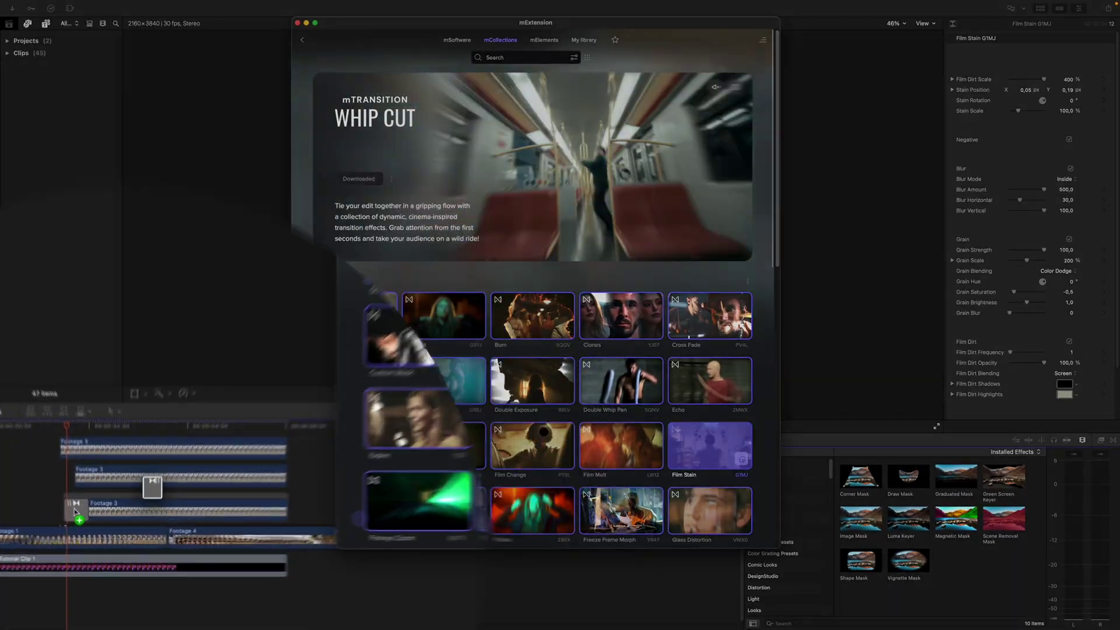
{"action": "left_click", "coordinate": [93, 523]}
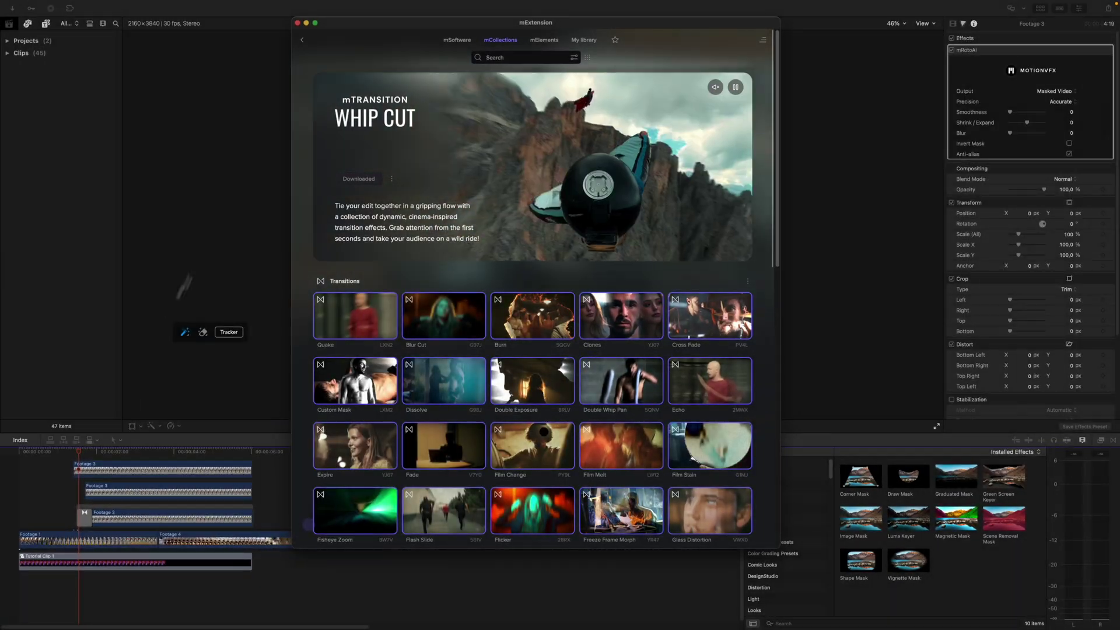
{"action": "left_click", "coordinate": [306, 23]}
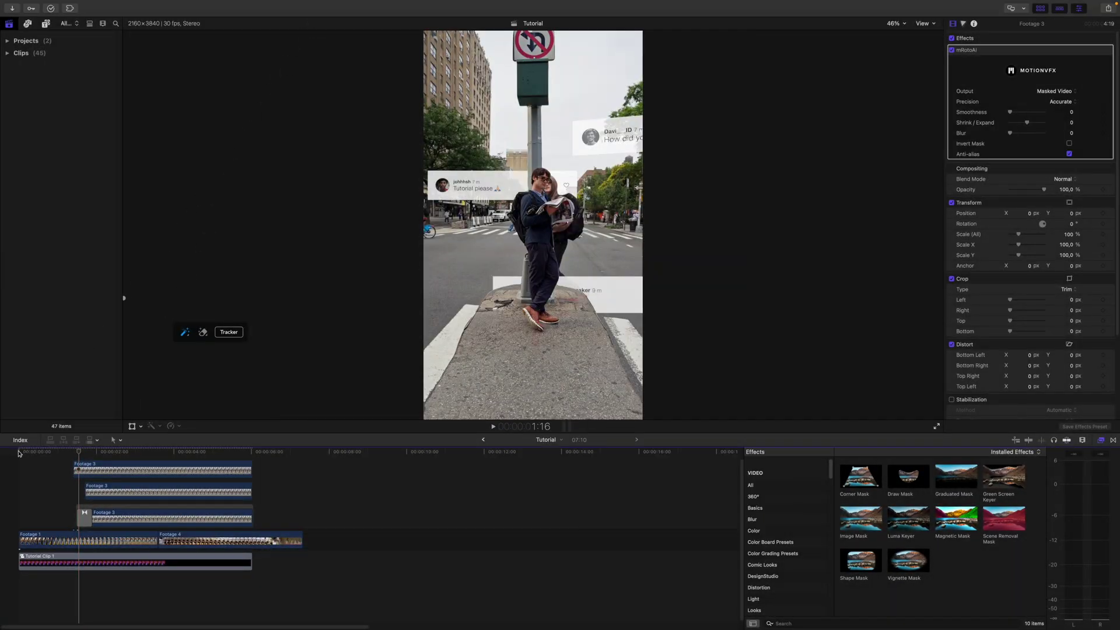
Step: Put Footage 4 on the top lane, cut all clips to end at 3:13, and start a catalogue search
{"action": "left_click_drag", "start_coordinate": [18, 453], "coordinate": [110, 466]}
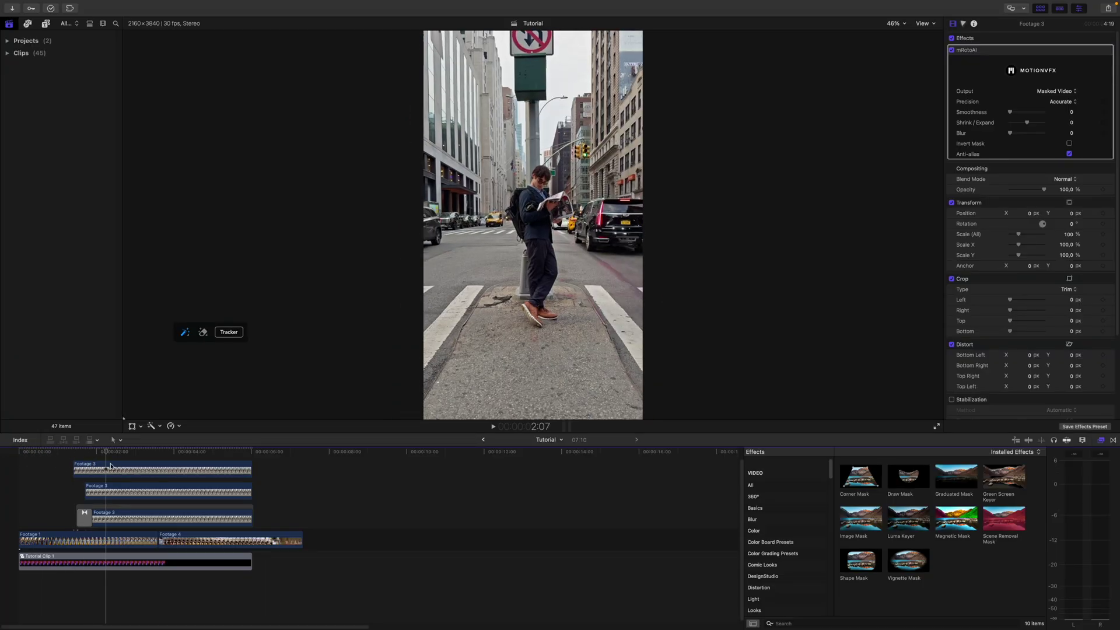
{"action": "mouse_move", "coordinate": [175, 540]}
{"action": "left_mouse_down"}
{"action": "mouse_move", "coordinate": [126, 481]}
{"action": "mouse_move", "coordinate": [139, 464]}
{"action": "mouse_move", "coordinate": [150, 603]}
{"action": "left_mouse_up"}
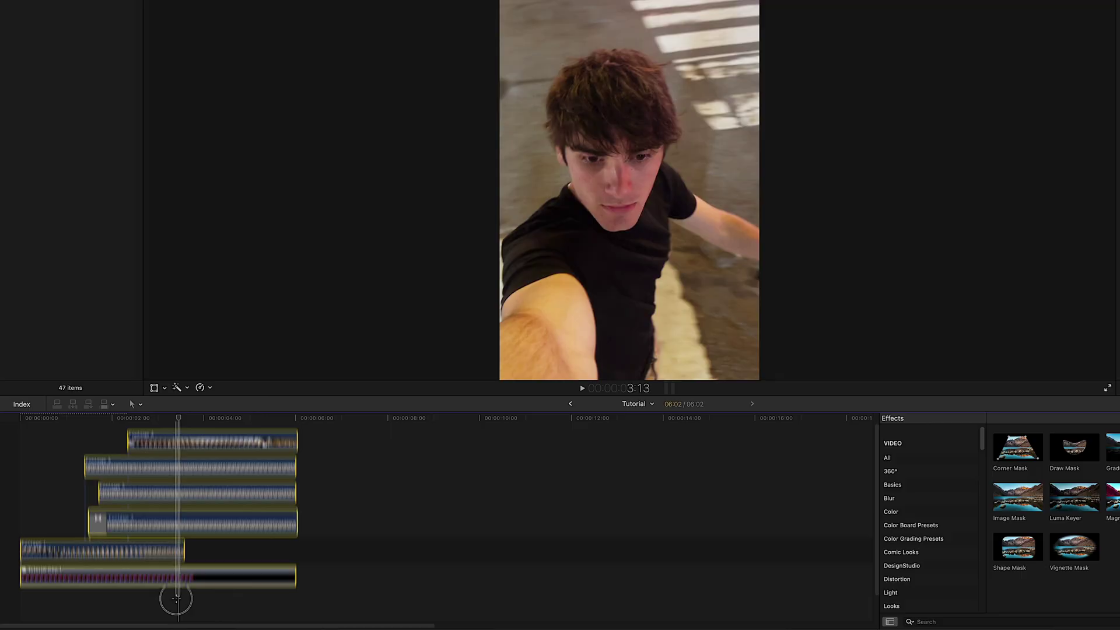
{"action": "key", "text": "super+b"}
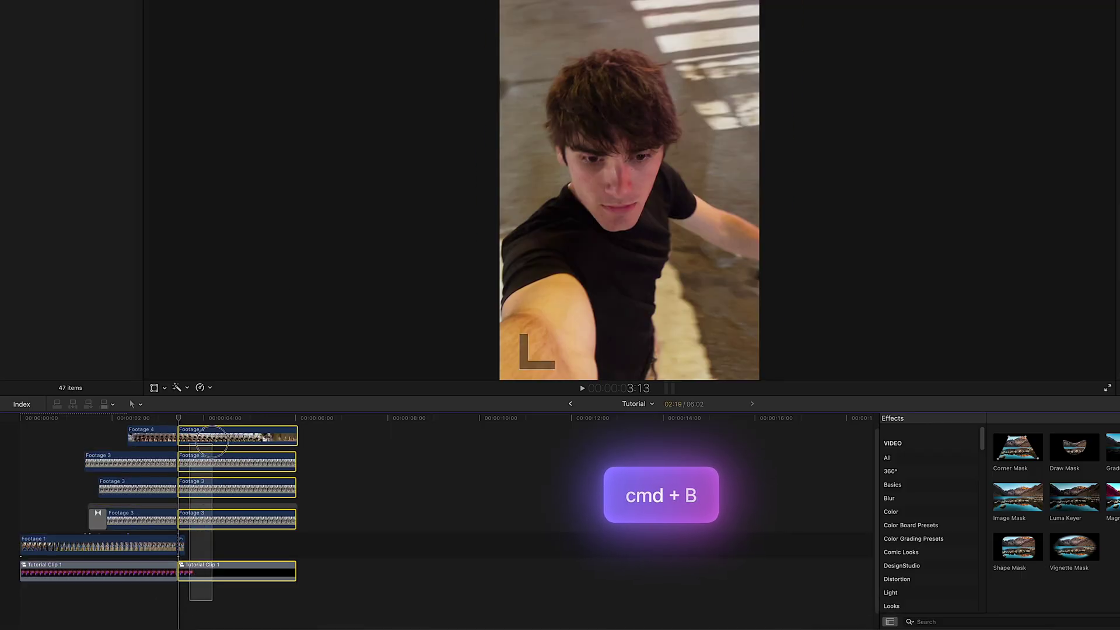
{"action": "key", "text": "Delete"}
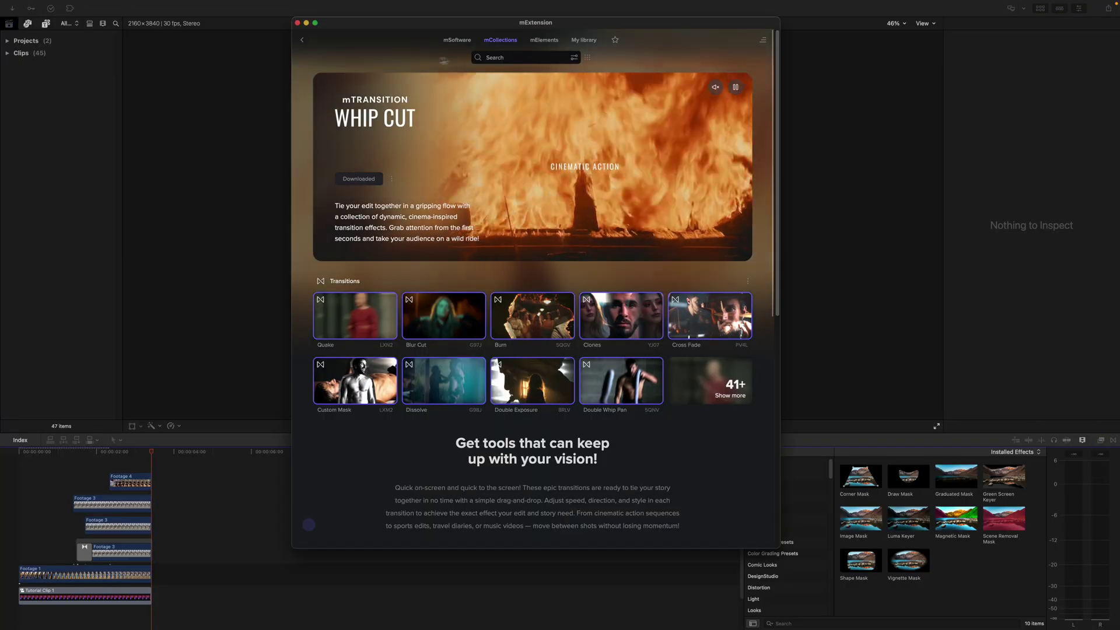
{"action": "type", "text": "mAd"}
{"action": "left_click", "coordinate": [514, 58]}
Step: Add an mAdjustment Adjustment Layer at the timeline start, trimmed to end with the other clips
{"action": "type", "text": "mAdjustment"}
{"action": "key", "text": "Return"}
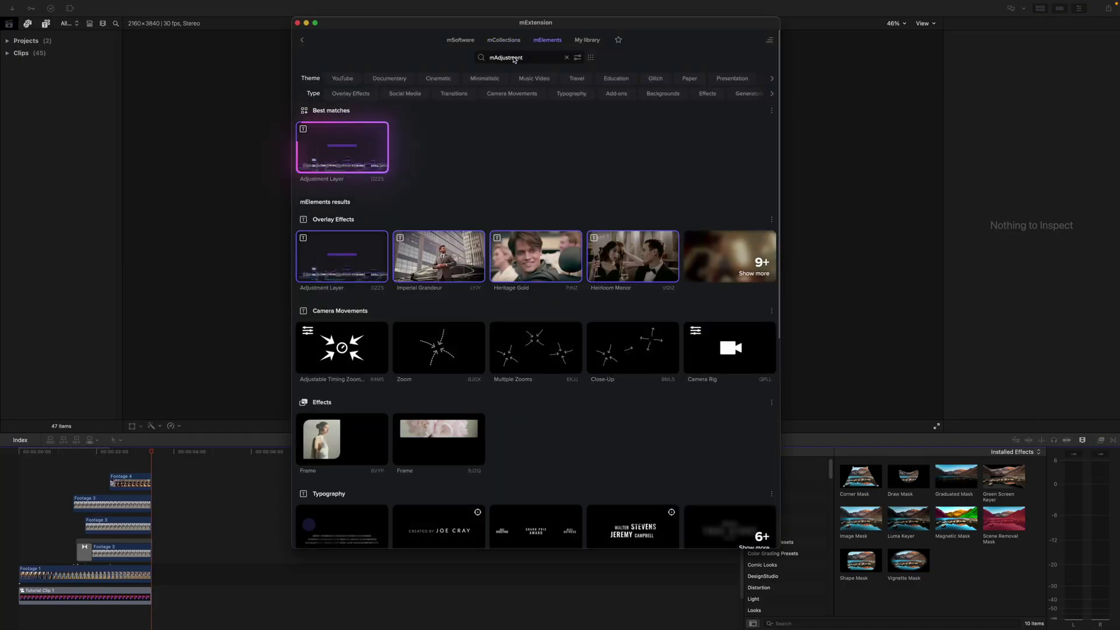
{"action": "left_click_drag", "start_coordinate": [370, 134], "coordinate": [18, 463]}
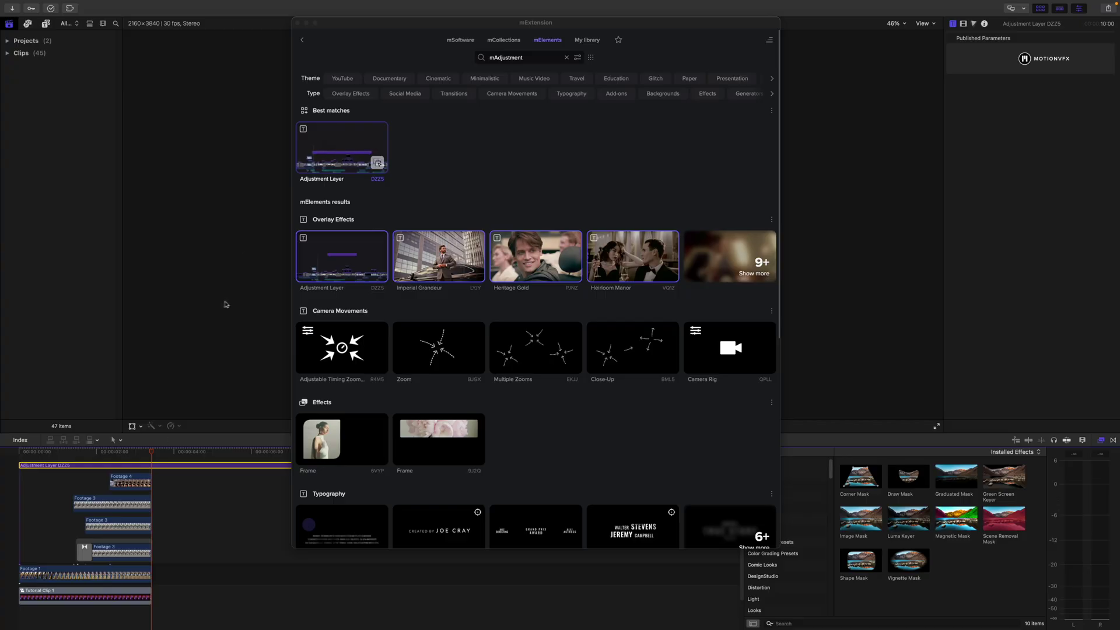
{"action": "left_click", "coordinate": [298, 22]}
{"action": "key", "text": "super+b"}
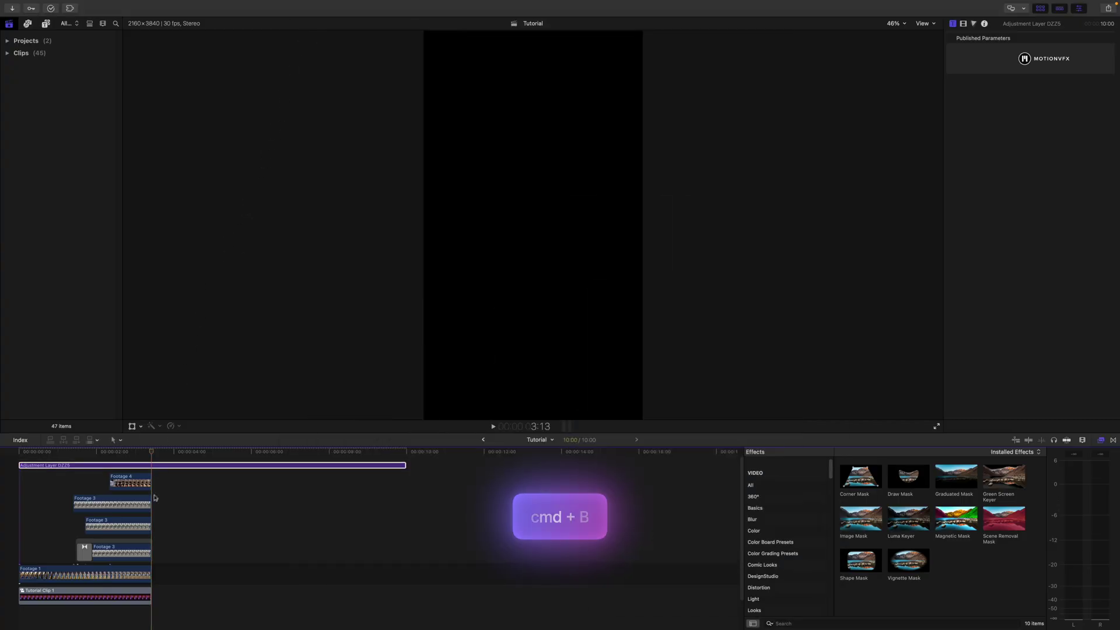
{"action": "key", "text": "Delete"}
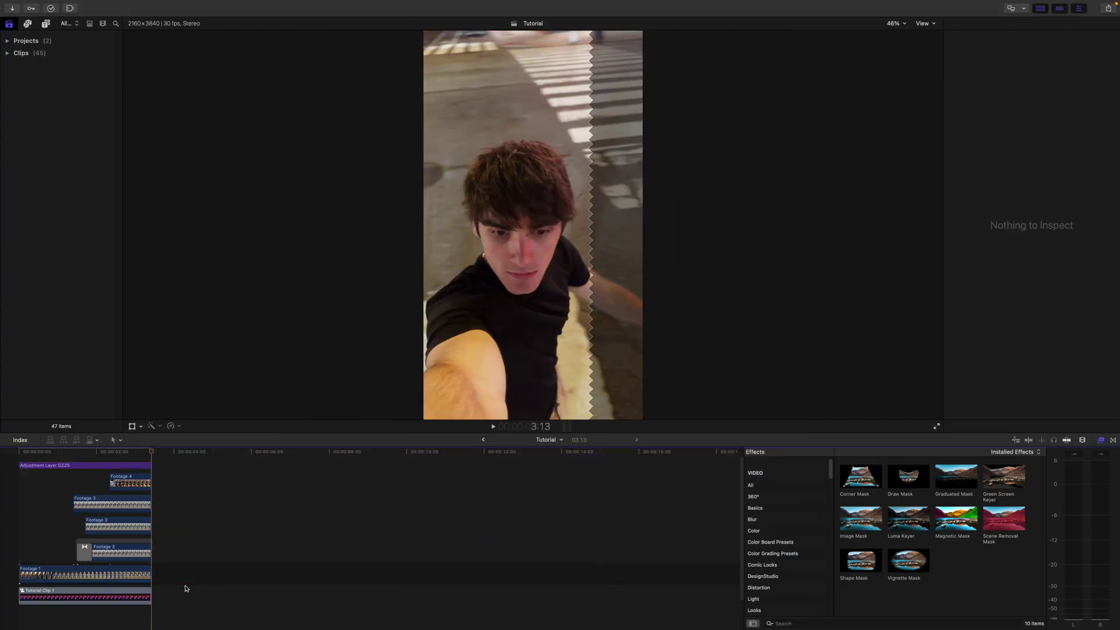
Step: Apply mFilmLook from the mSoftware catalogue to the adjustment layer
{"action": "left_click_drag", "start_coordinate": [76, 450], "coordinate": [57, 449]}
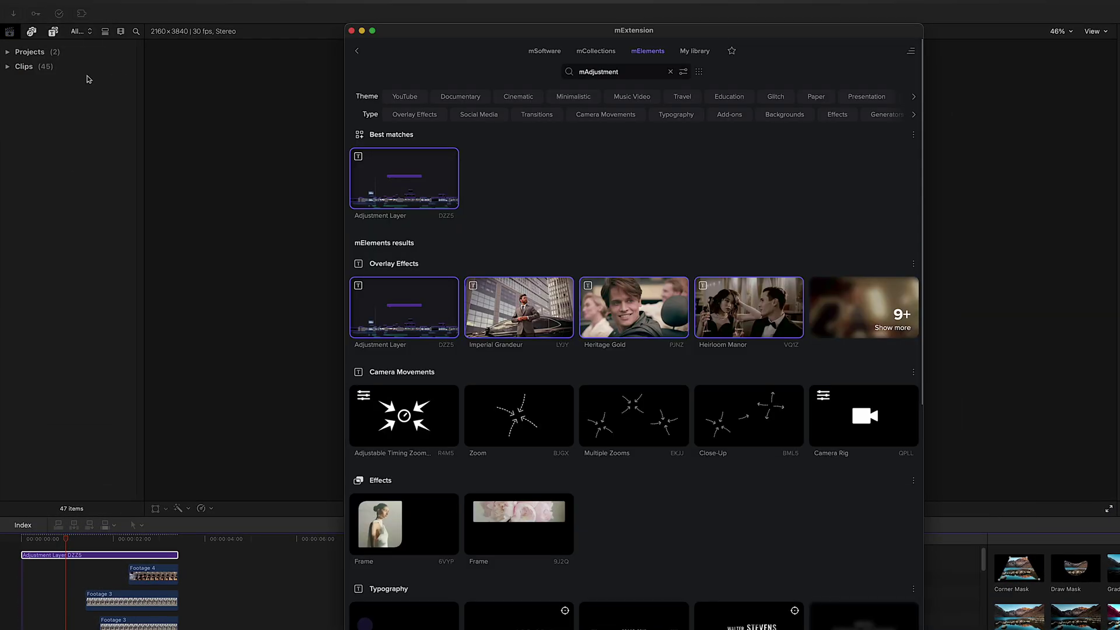
{"action": "left_click", "coordinate": [559, 57]}
{"action": "type", "text": "m"}
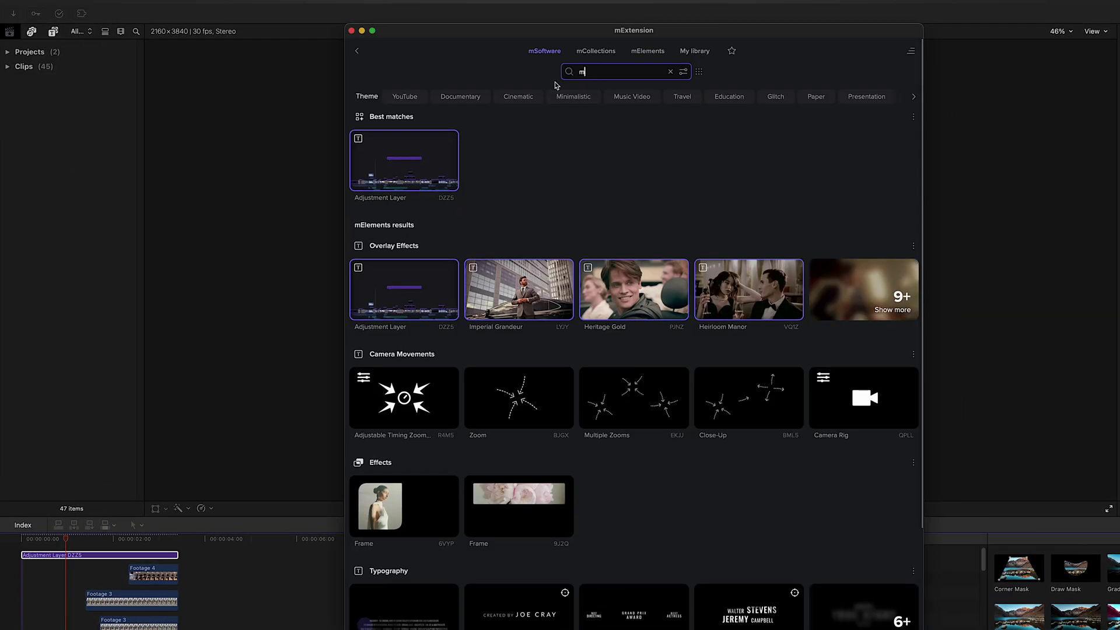
{"action": "type", "text": "FilmLook"}
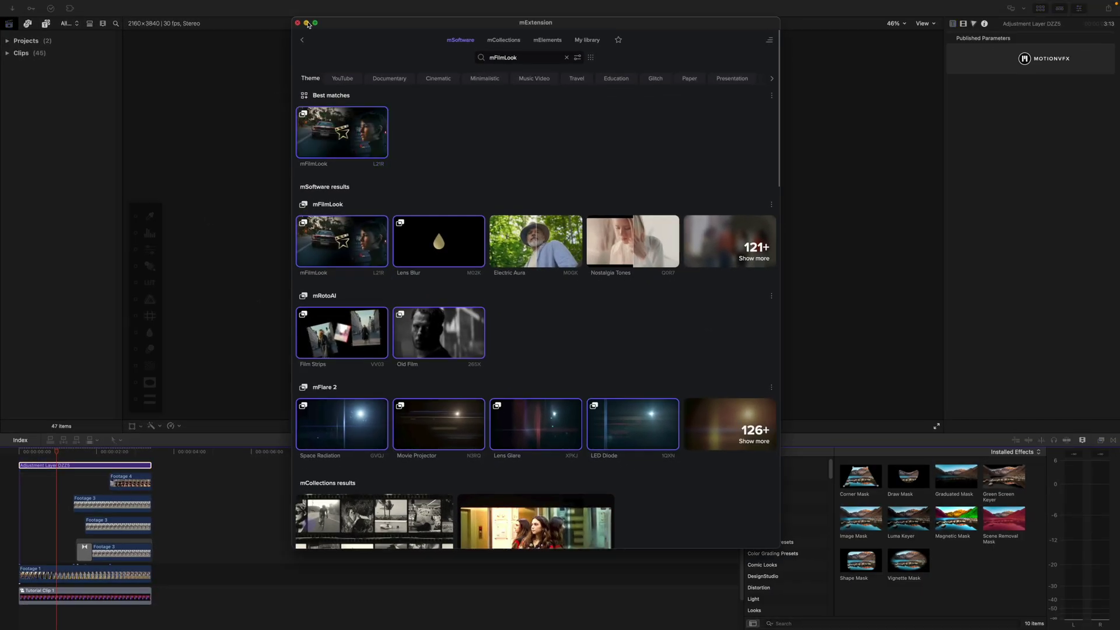
{"action": "left_click", "coordinate": [298, 22]}
Step: Set the film look's LUT preset to Antithesis after previewing American Hustle and Amrita
{"action": "left_click", "coordinate": [963, 23]}
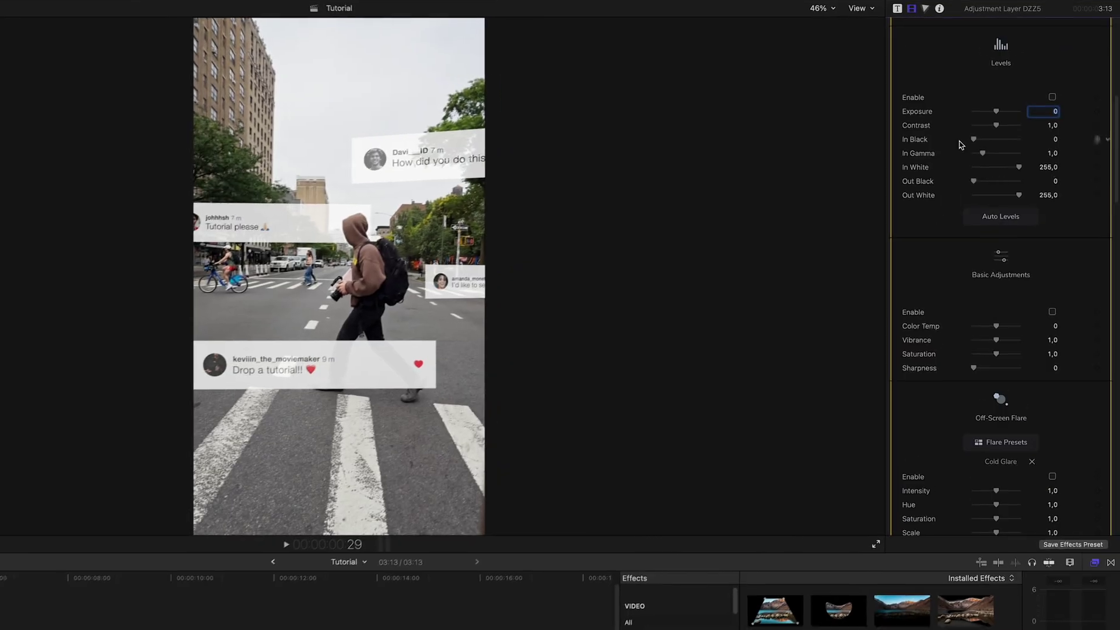
{"action": "scroll", "coordinate": [973, 374], "scroll_direction": "down", "scroll_amount": 10}
{"action": "left_click", "coordinate": [1000, 397]}
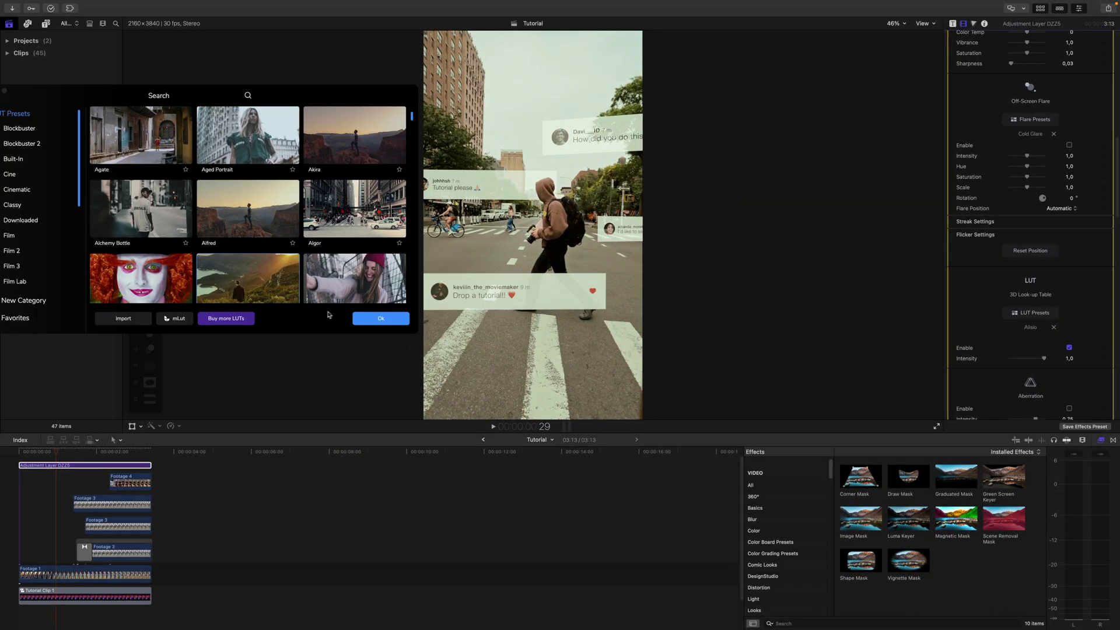
{"action": "scroll", "coordinate": [140, 233], "scroll_direction": "down", "scroll_amount": 3}
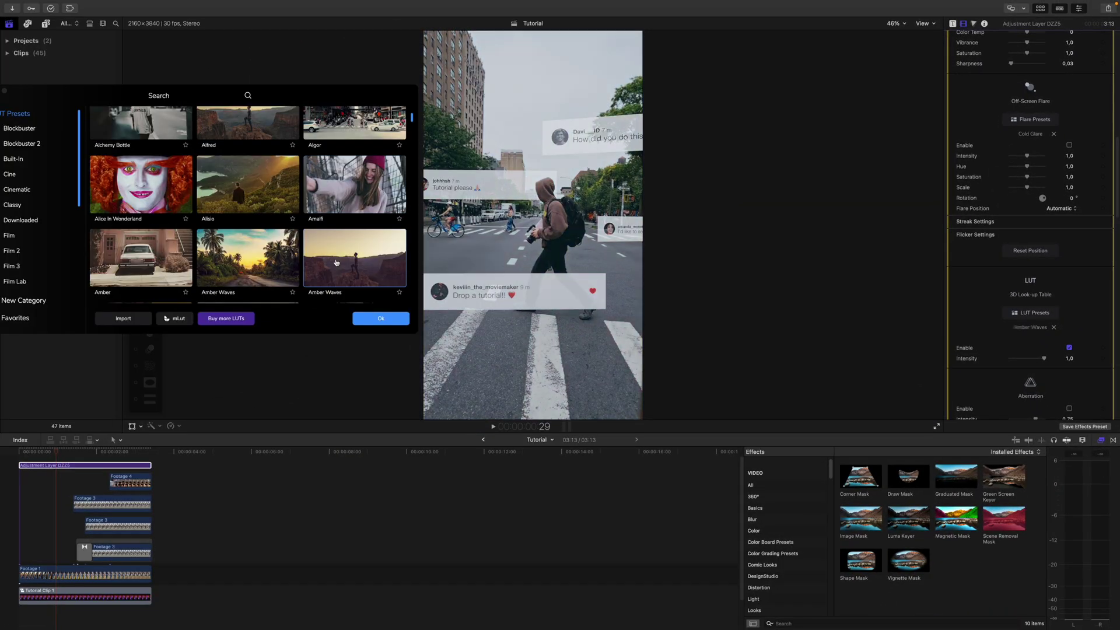
{"action": "left_click", "coordinate": [114, 260]}
{"action": "scroll", "coordinate": [114, 260], "scroll_direction": "down", "scroll_amount": 2}
{"action": "left_click", "coordinate": [115, 260]}
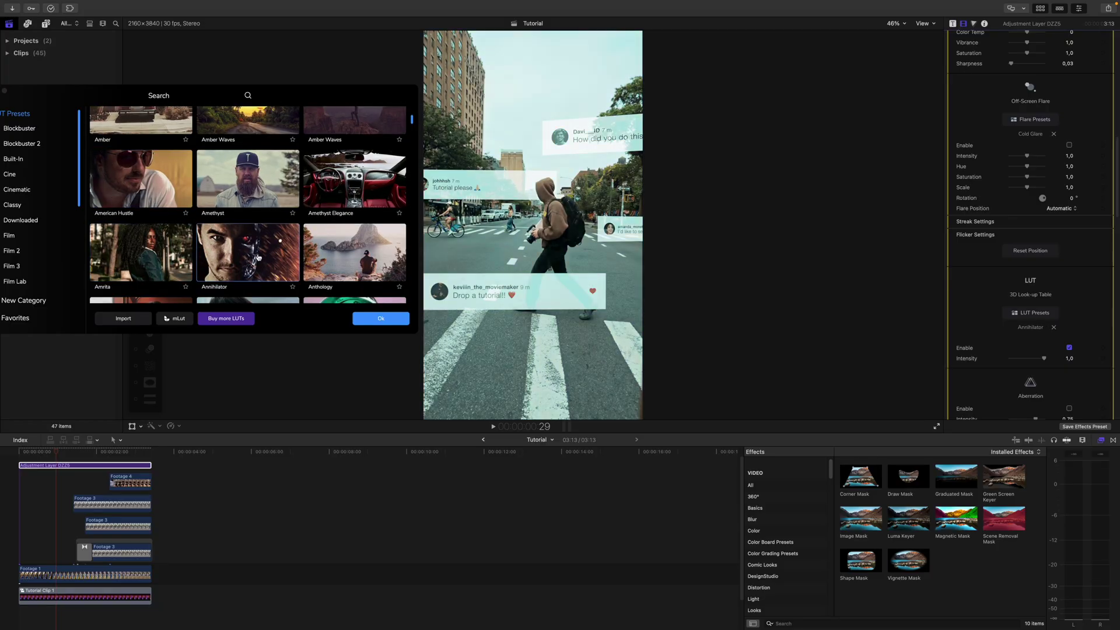
{"action": "scroll", "coordinate": [258, 257], "scroll_direction": "down", "scroll_amount": 2}
{"action": "left_click", "coordinate": [141, 252]}
{"action": "left_click", "coordinate": [381, 318]}
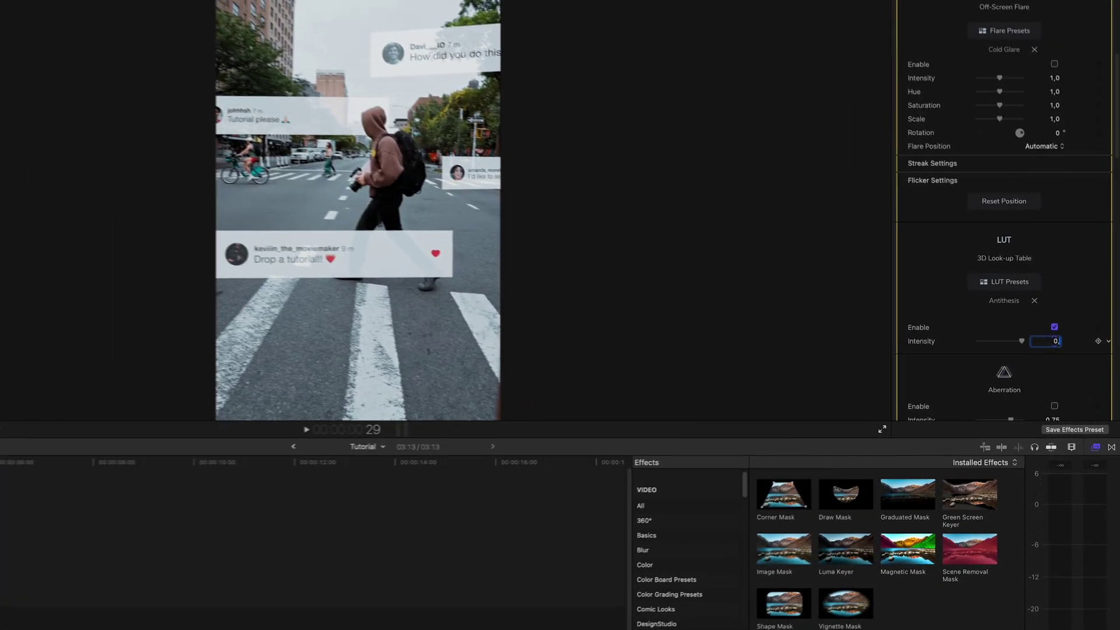